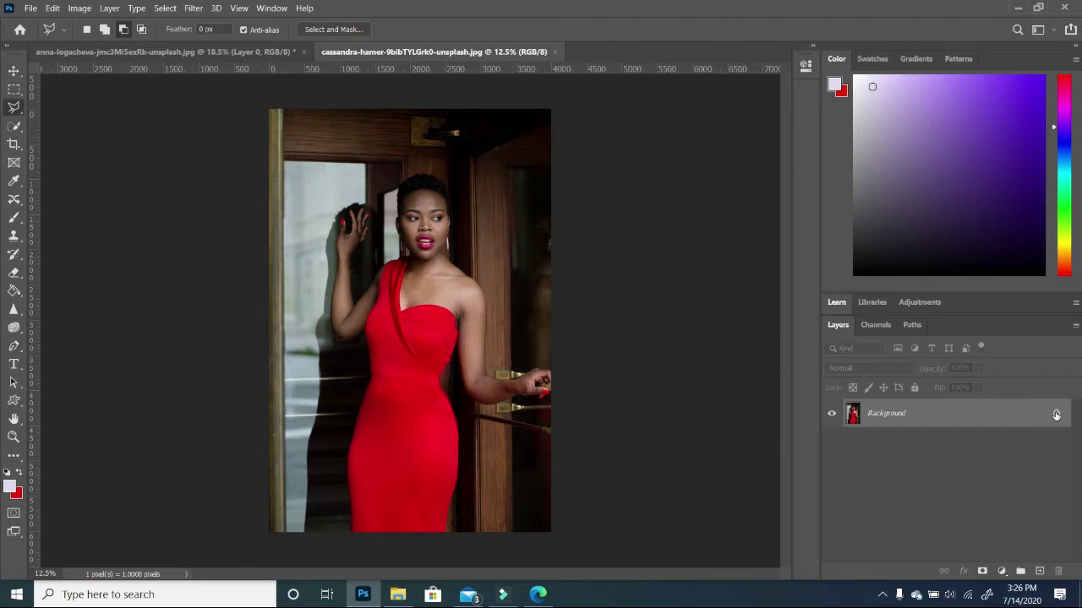
# Unlock the Background as Layer 0 and sample the red dress in Color Range at Fuzziness 40.
pyautogui.click(1055, 414)
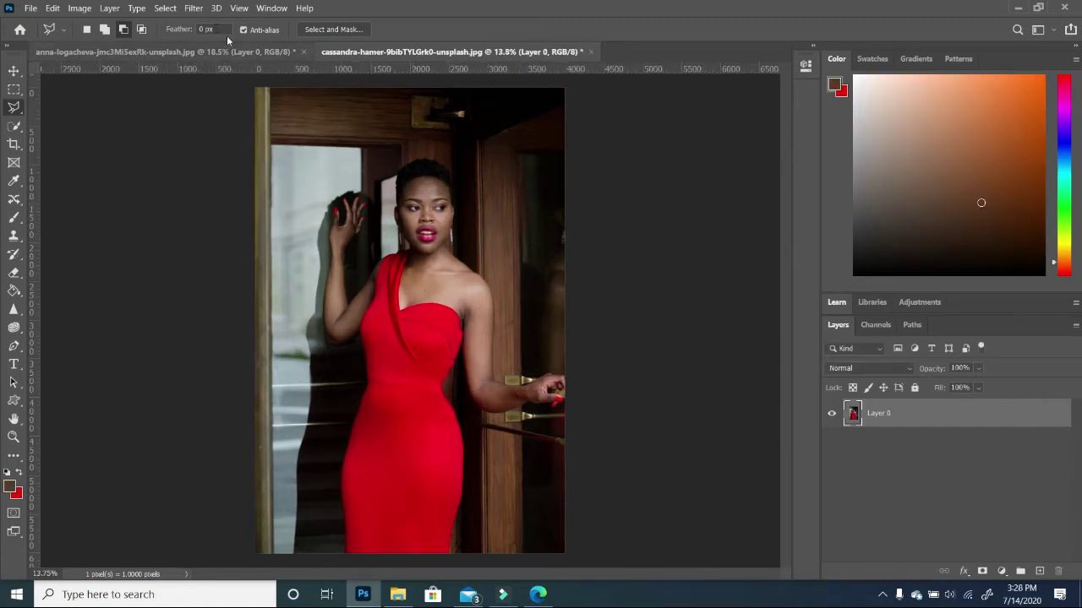
pyautogui.click(163, 9)
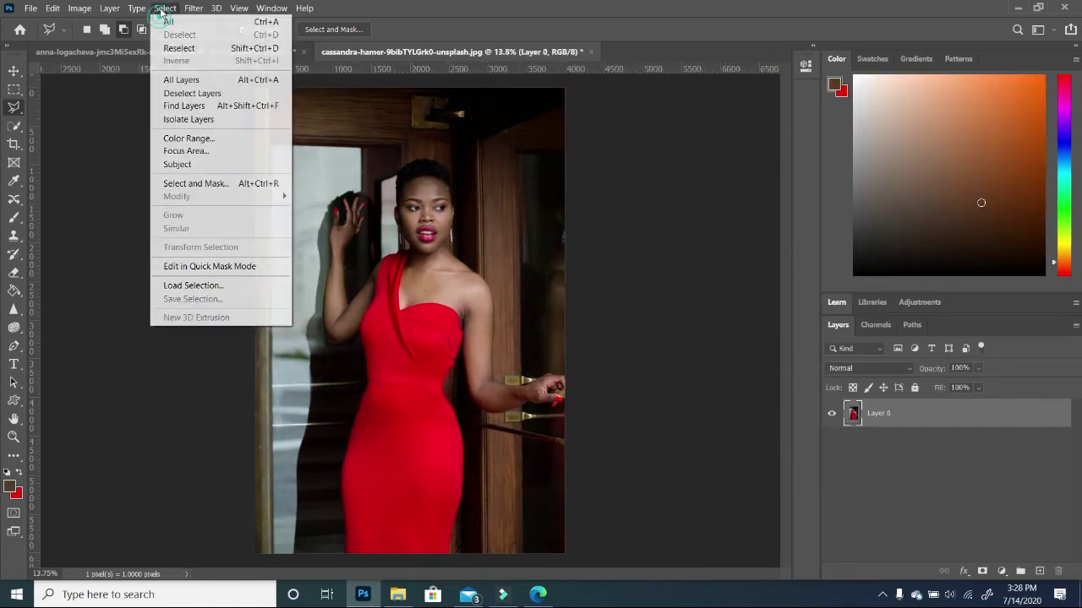
pyautogui.click(203, 139)
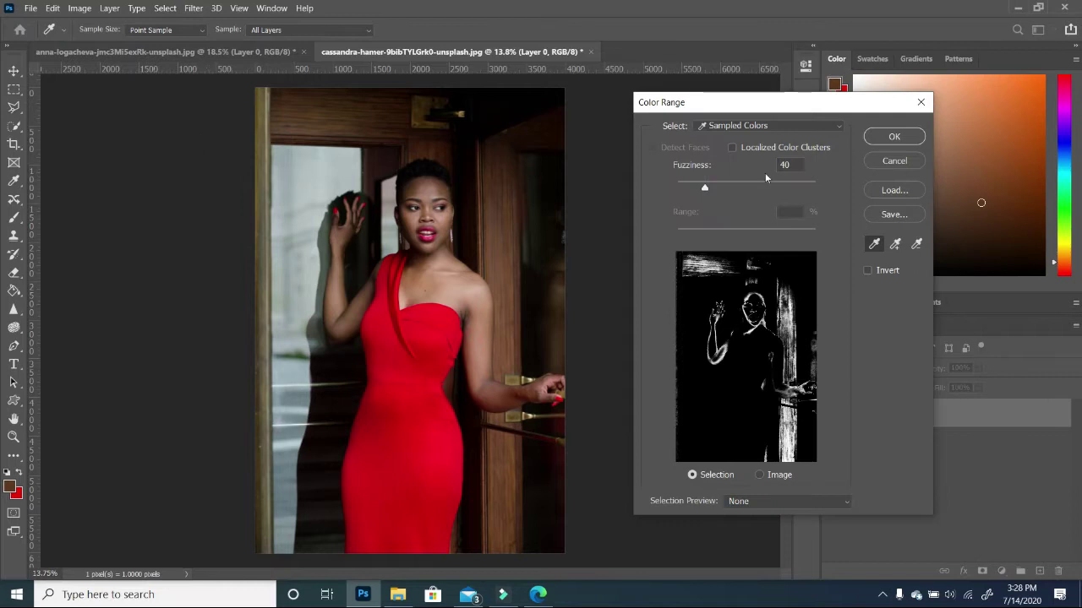
pyautogui.click(873, 244)
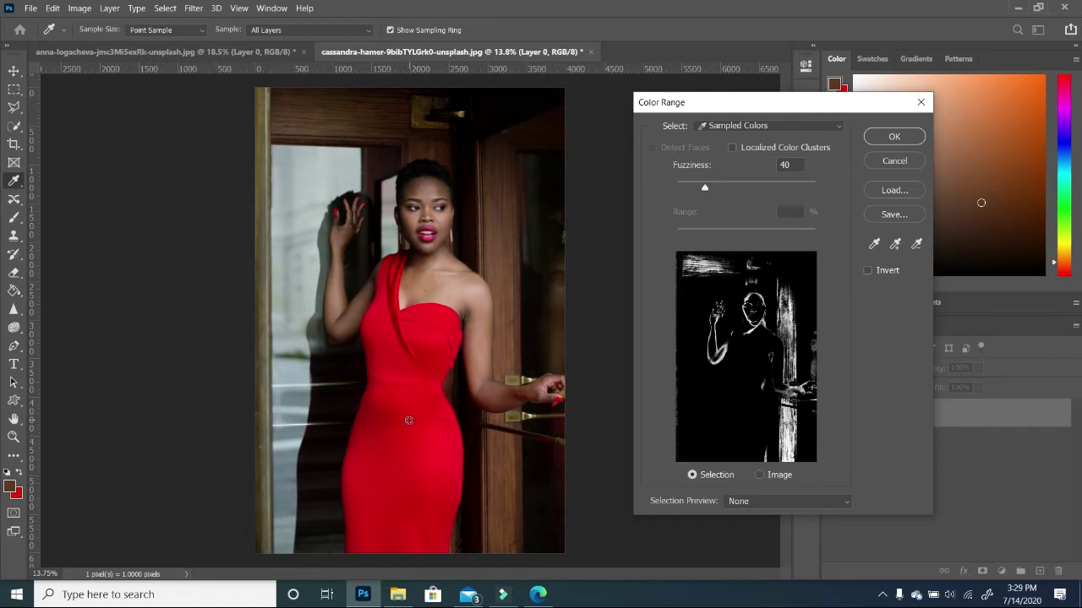
pyautogui.click(389, 362)
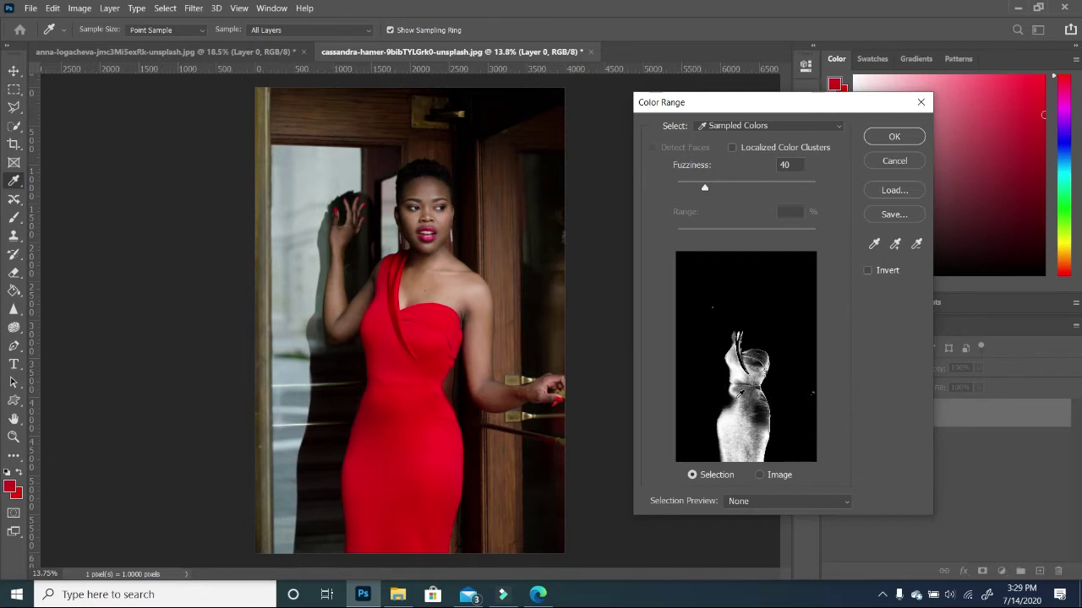
# Add dark, light, waist and hem tones of the red dress to the sample until its mask is solid white.
pyautogui.click(896, 246)
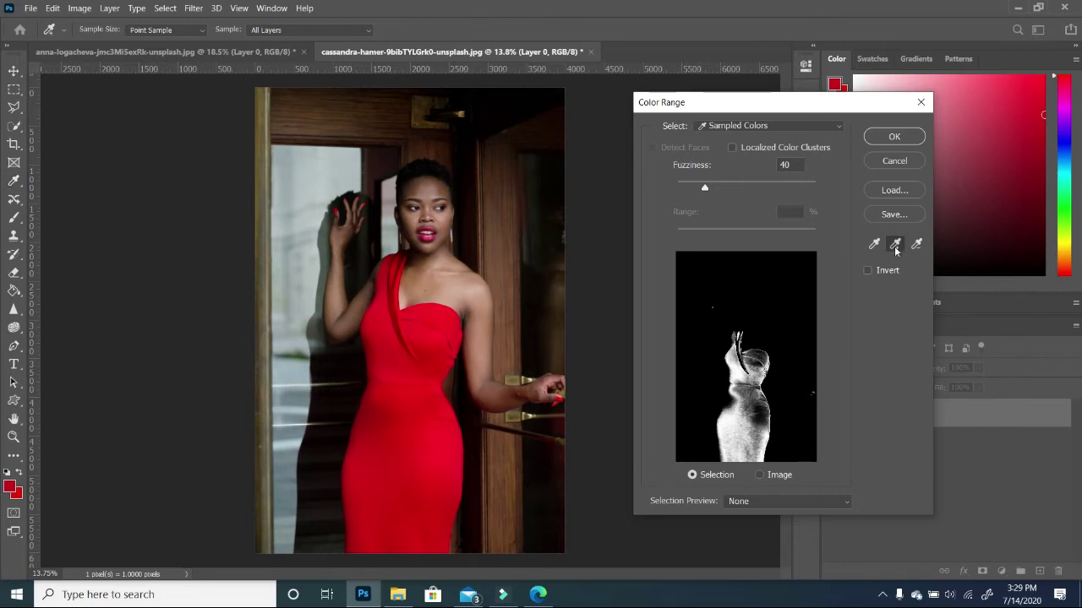
pyautogui.click(377, 418)
pyautogui.click(370, 415)
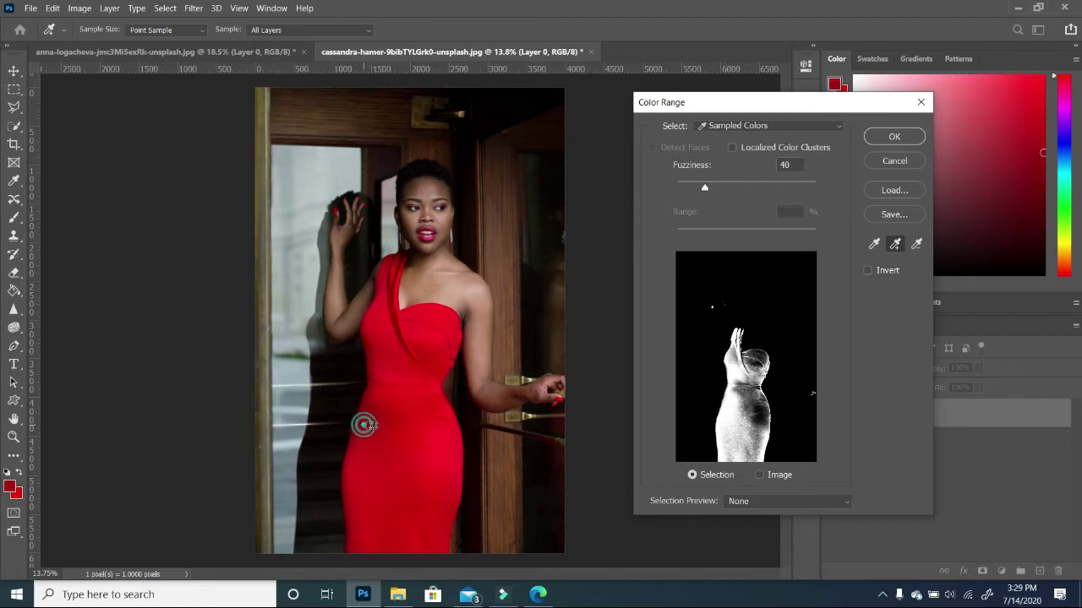
pyautogui.click(446, 418)
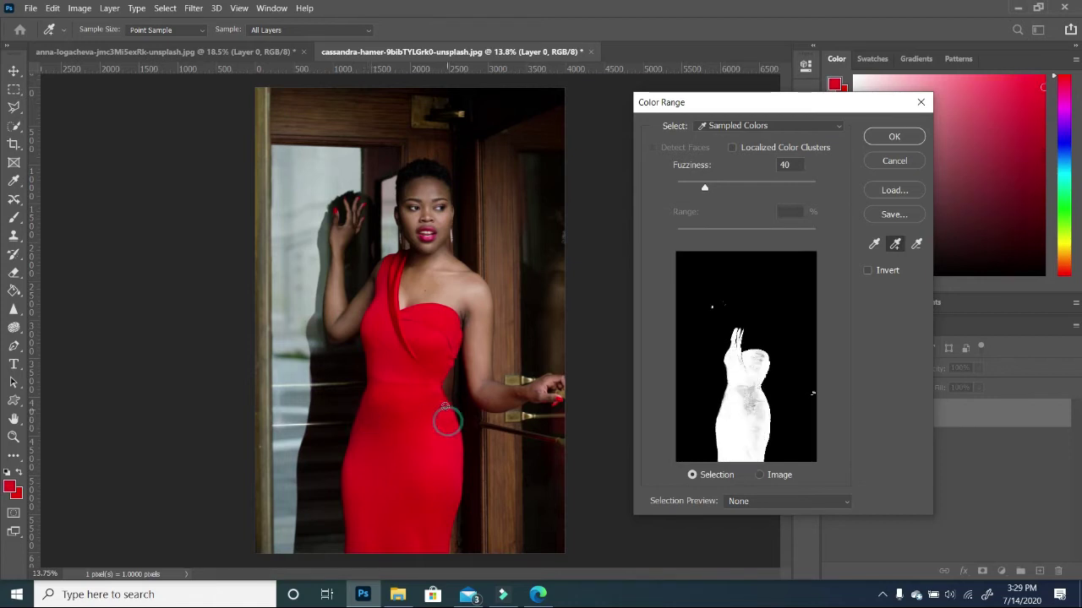
pyautogui.click(356, 436)
pyautogui.click(361, 415)
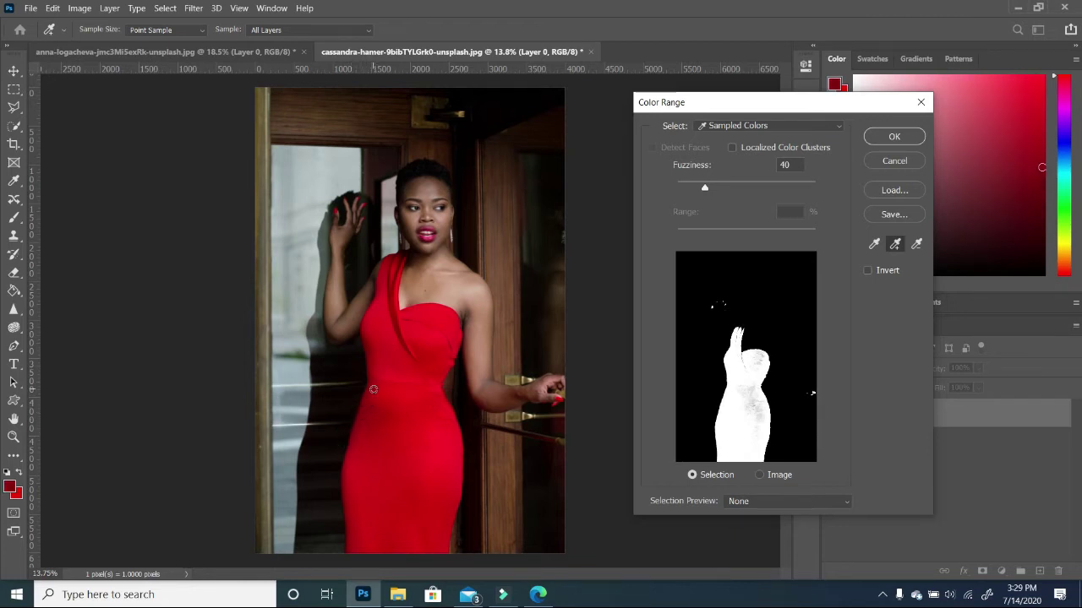
pyautogui.click(372, 390)
pyautogui.click(372, 372)
pyautogui.moveTo(372, 365); pyautogui.dragTo(363, 337)
pyautogui.click(427, 441)
pyautogui.click(435, 474)
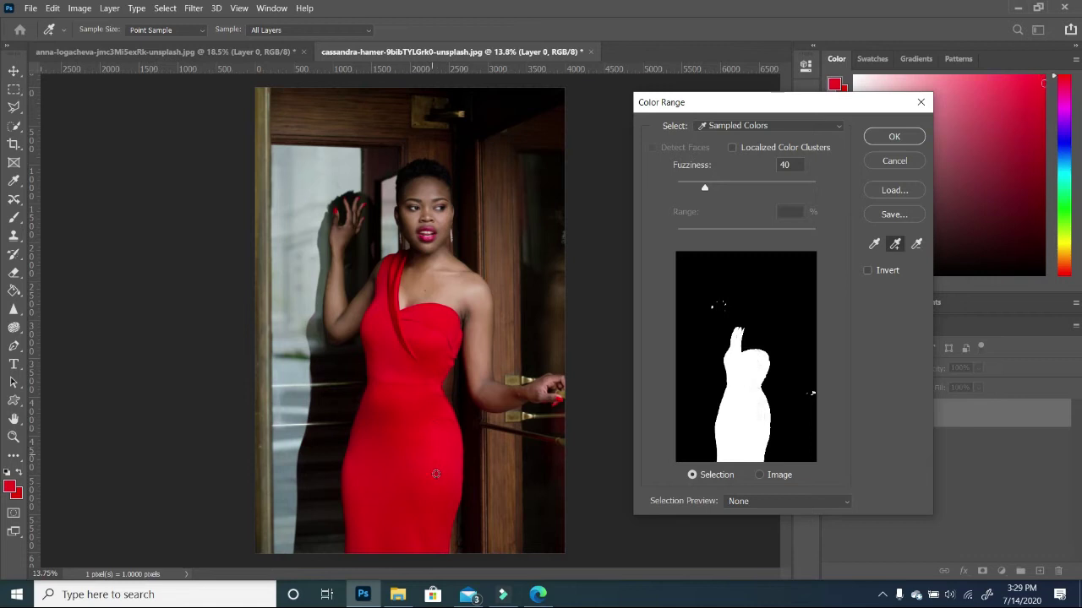
pyautogui.click(438, 472)
pyautogui.click(427, 363)
pyautogui.click(428, 372)
pyautogui.click(439, 360)
pyautogui.click(417, 348)
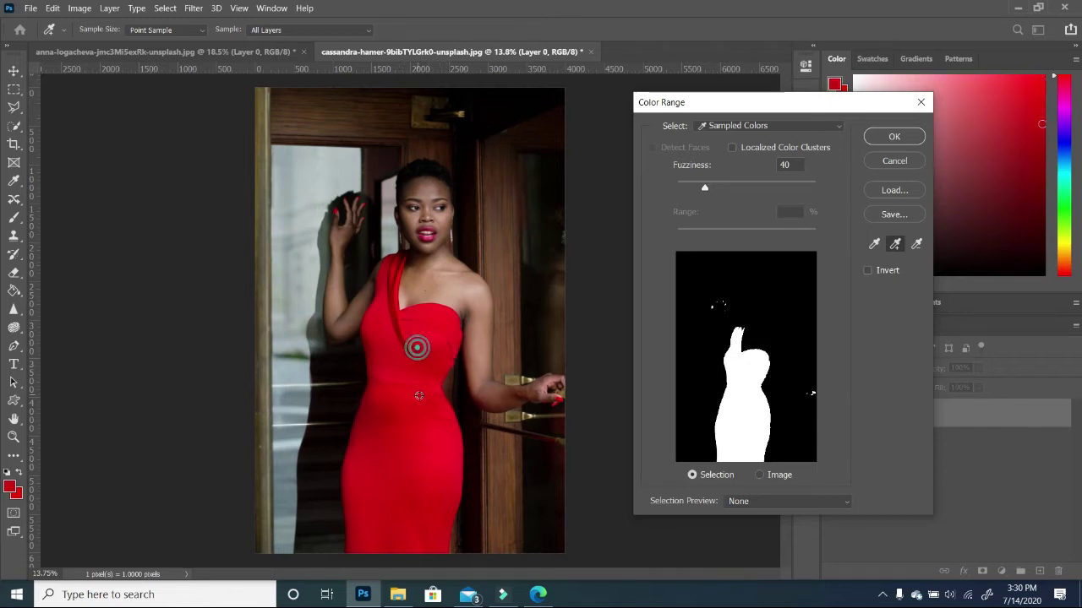
pyautogui.click(424, 438)
pyautogui.click(414, 463)
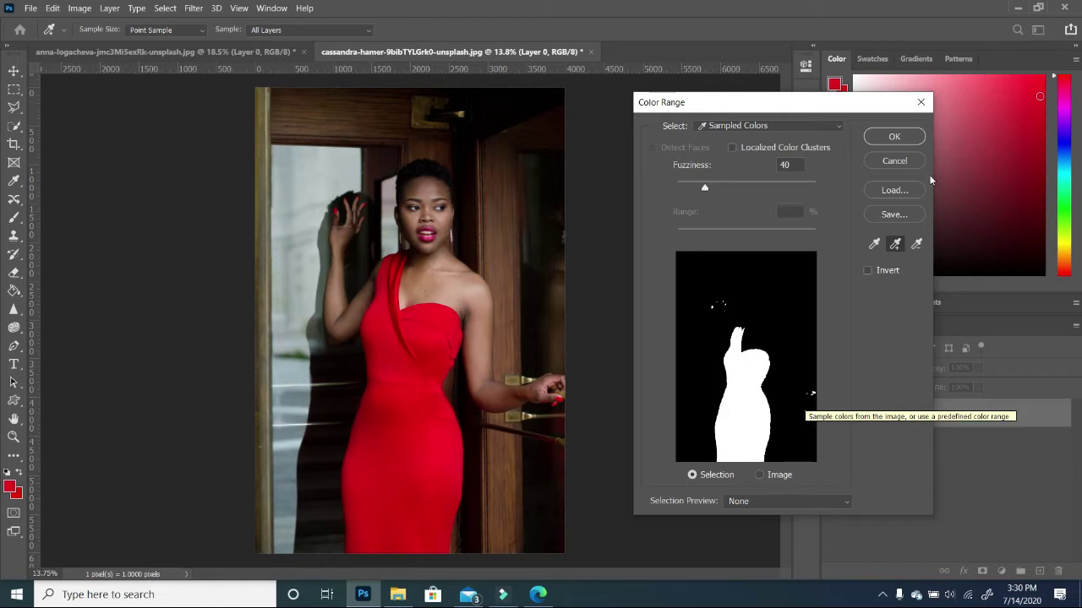
# Confirm the dress selection and add a Hue/Saturation layer at Hue -33, turning the dress magenta.
pyautogui.click(893, 138)
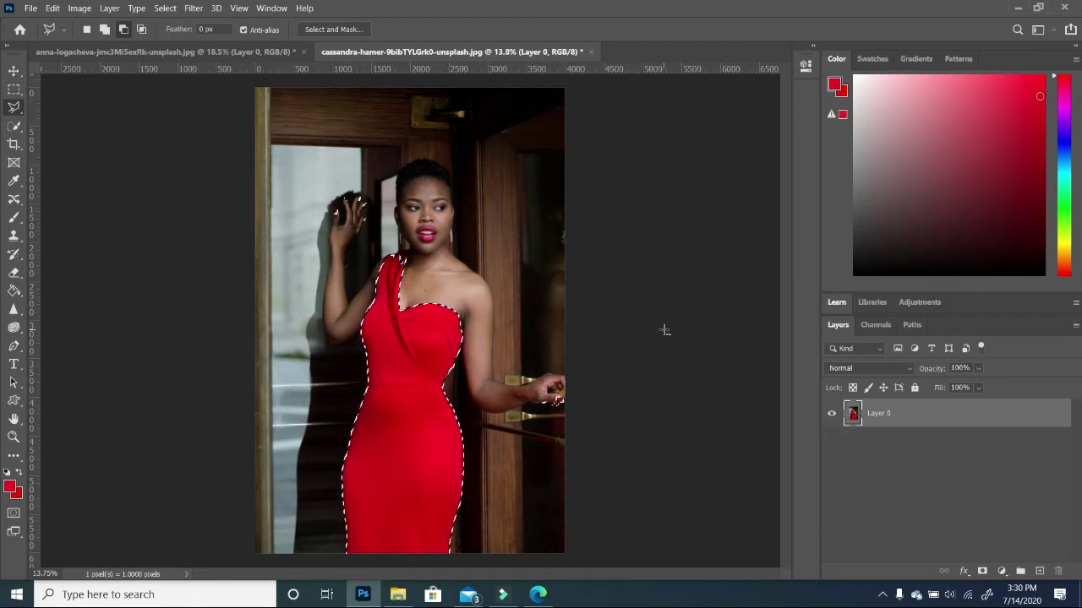
pyautogui.hotkey('ctrl', '-')
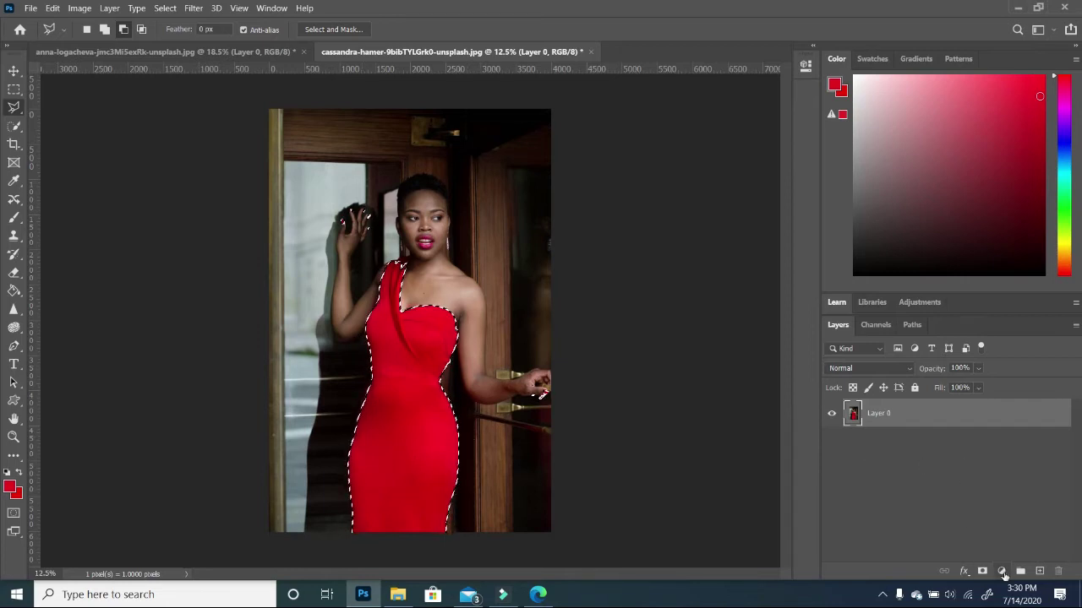
pyautogui.click(1001, 572)
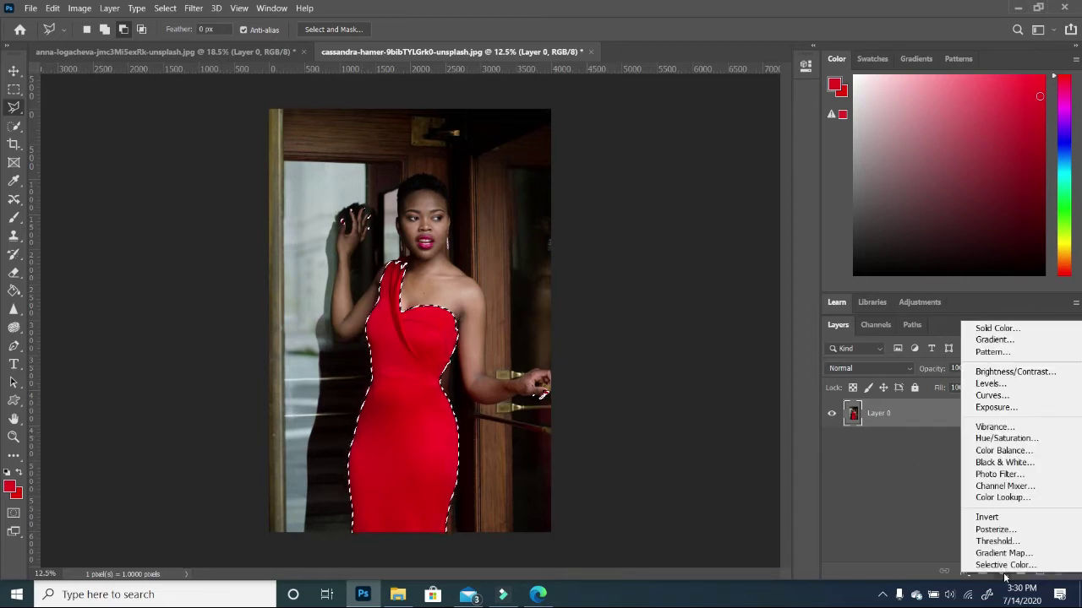
pyautogui.click(1025, 438)
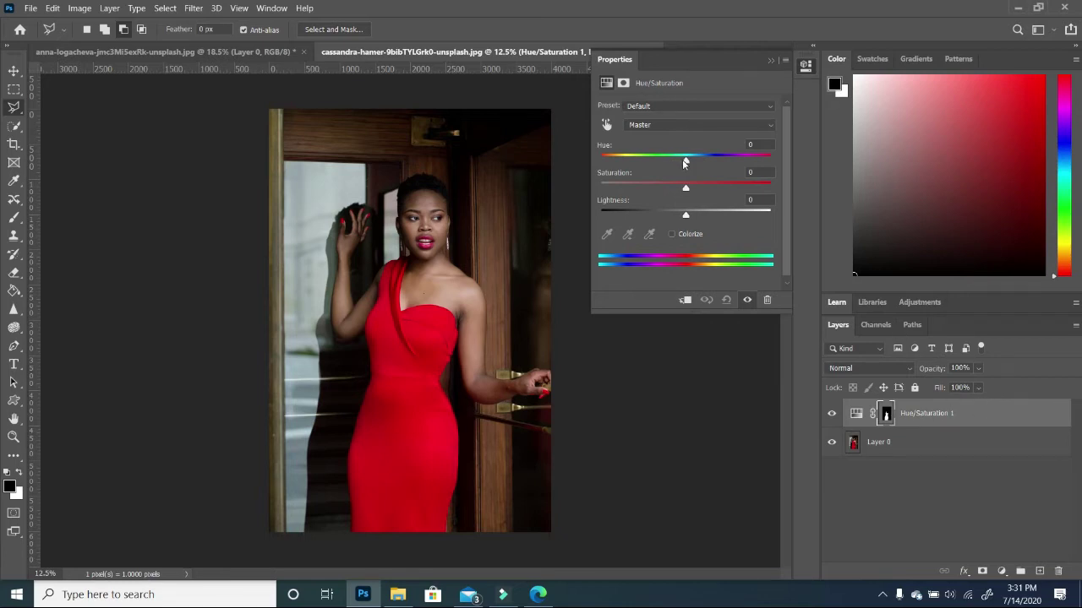
pyautogui.moveTo(683, 163); pyautogui.dragTo(659, 174)
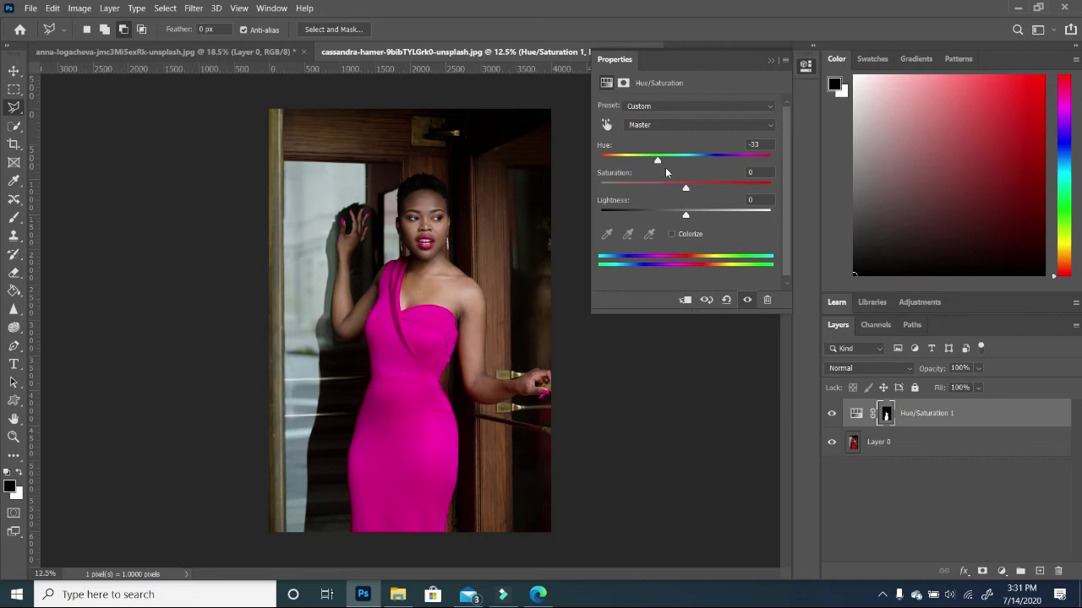
# Close the Properties panel and switch to the anna-logacheva lavender-dress document.
pyautogui.click(769, 62)
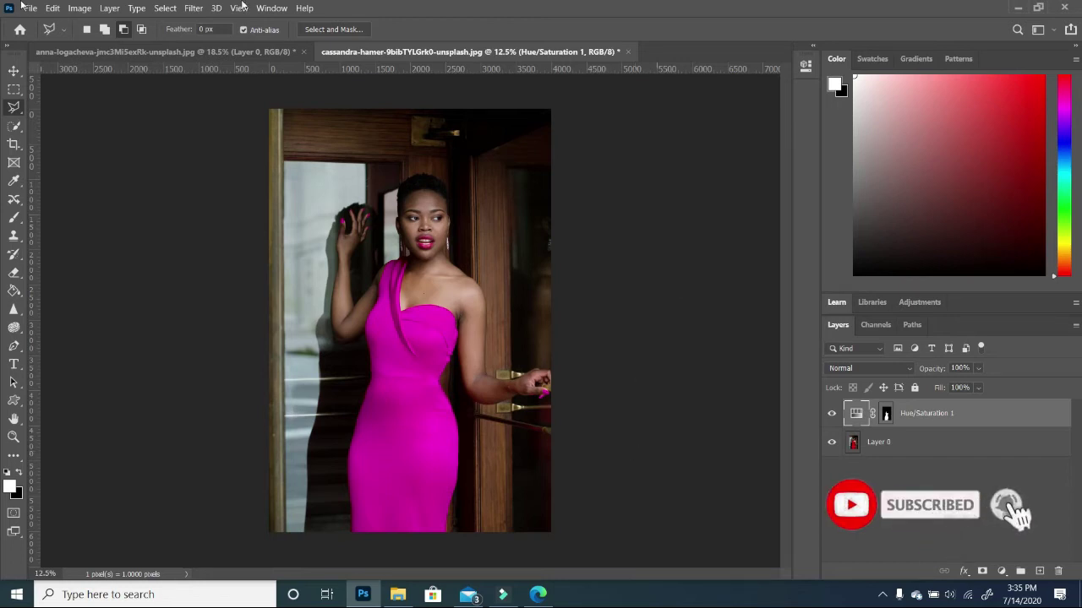
pyautogui.click(279, 51)
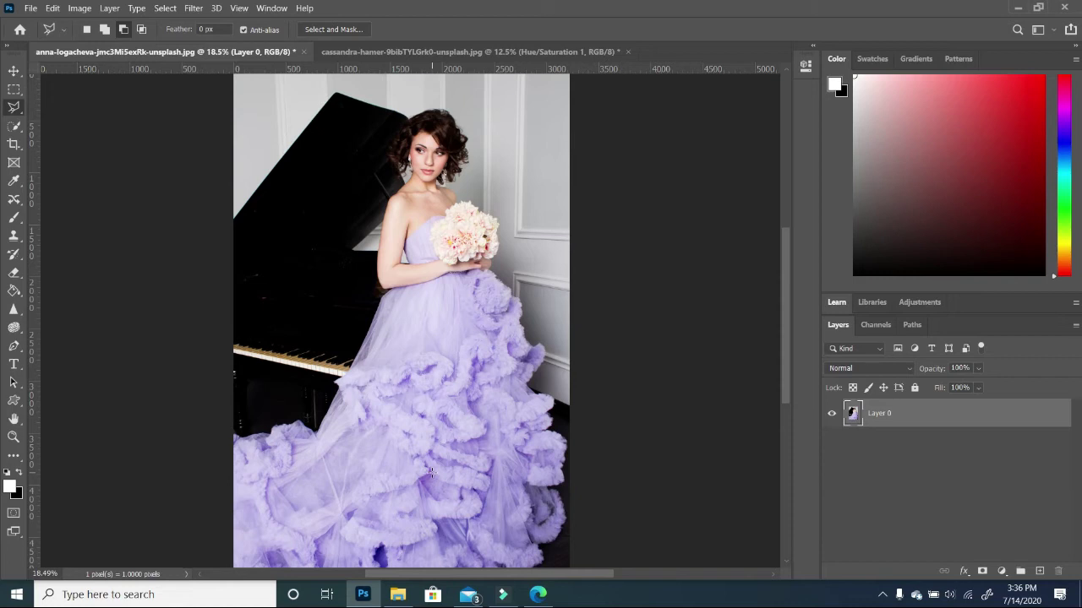
# Open Color Range and sample the lavender dress colour with the eyedropper.
pyautogui.click(165, 7)
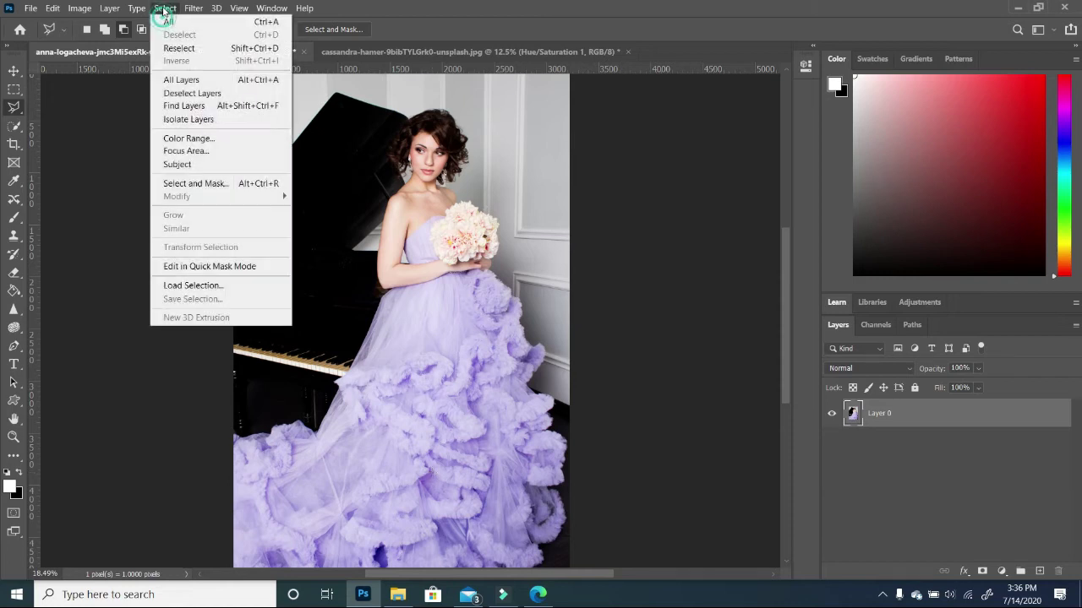
pyautogui.click(201, 137)
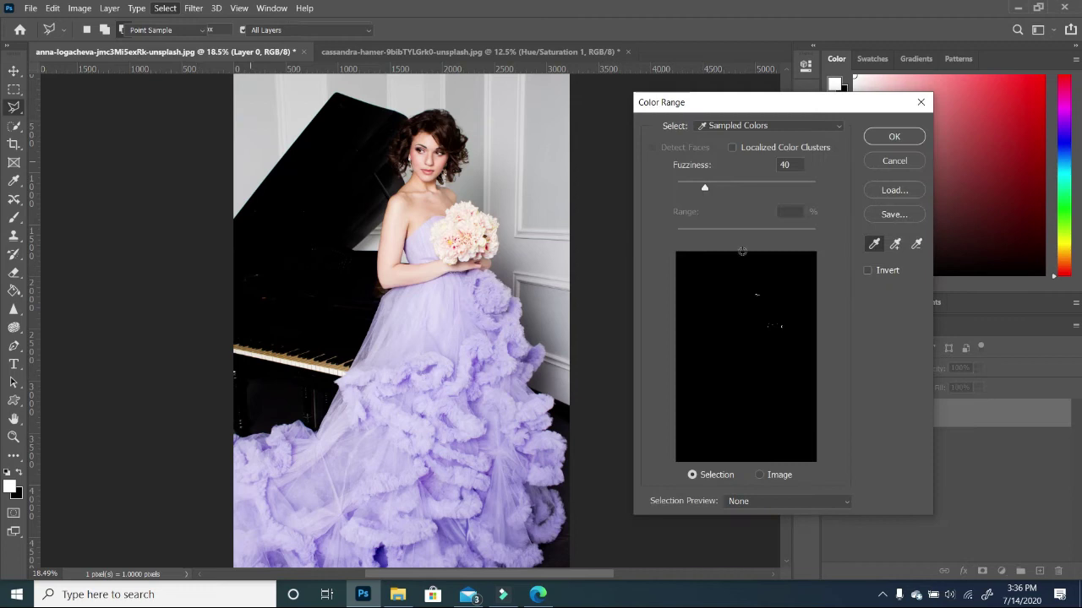
pyautogui.click(873, 244)
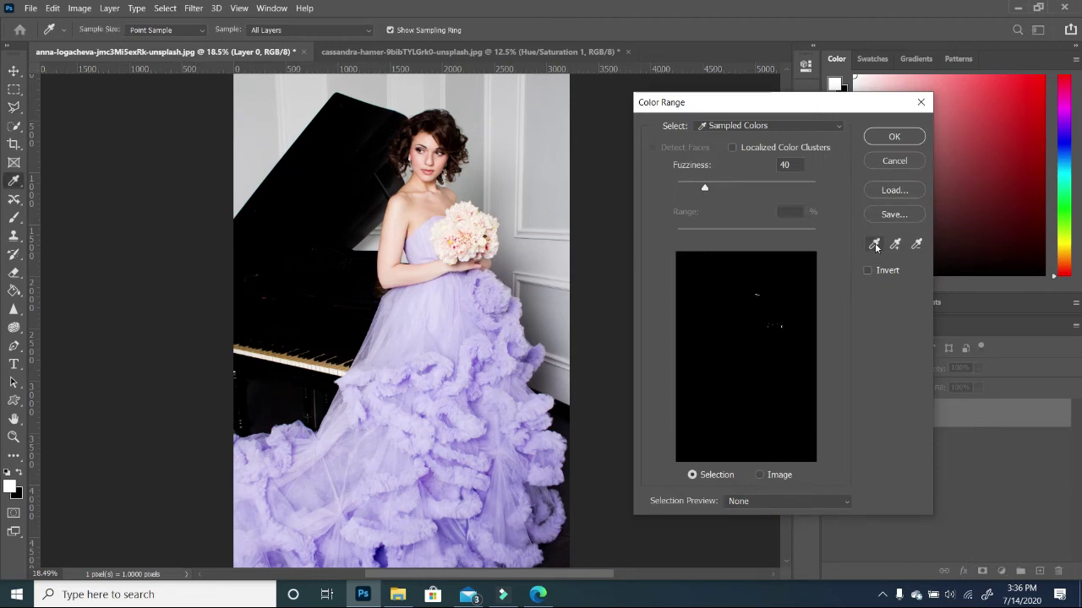
pyautogui.click(446, 338)
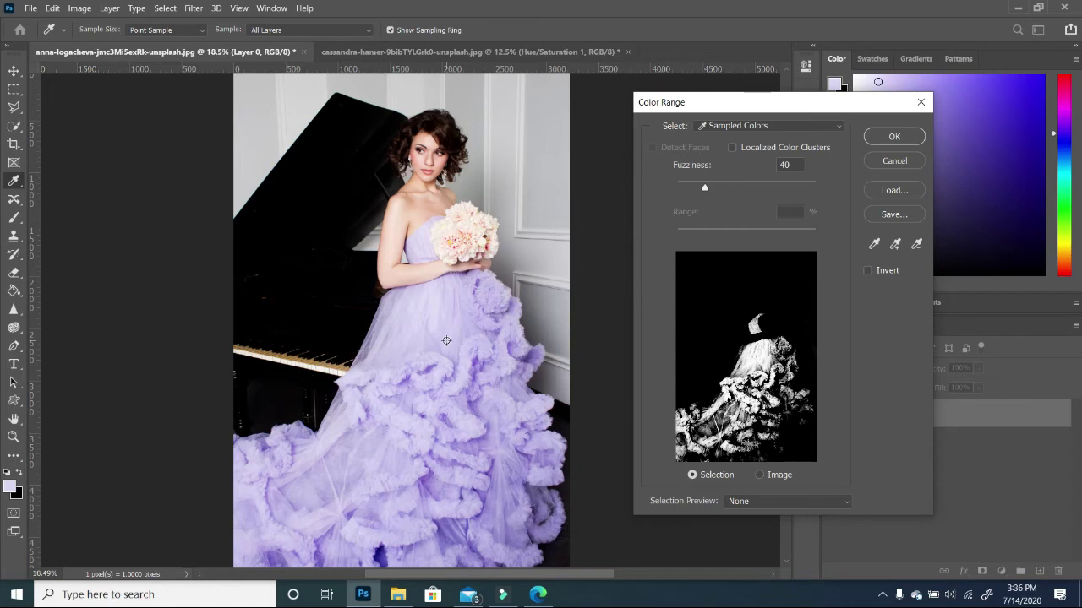
# Add skirt, ruffle and bodice tones to the sample and confirm the Color Range selection.
pyautogui.click(895, 243)
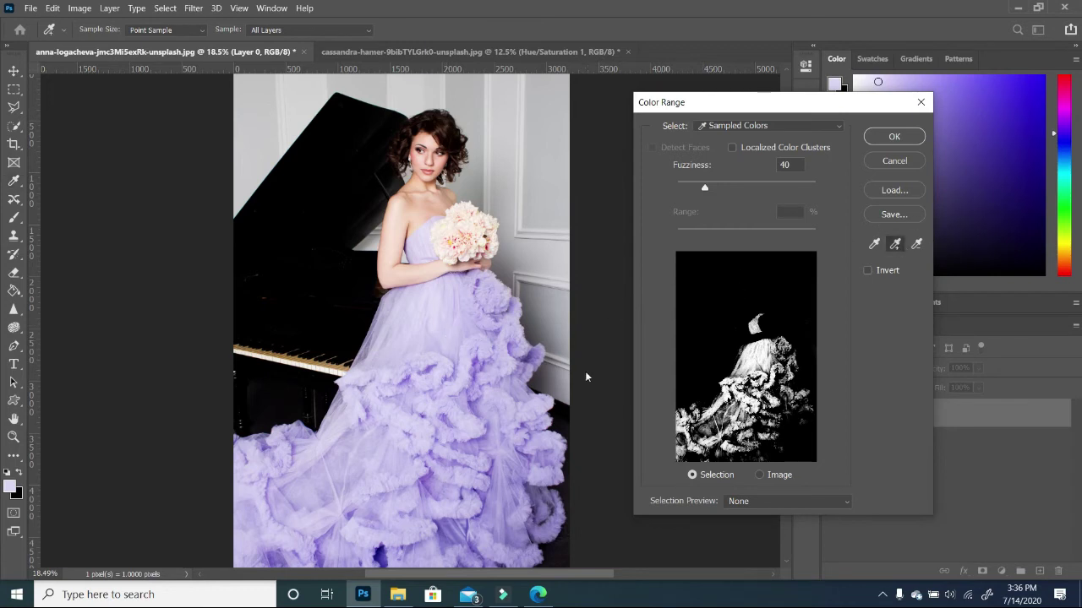
pyautogui.click(475, 431)
pyautogui.click(476, 452)
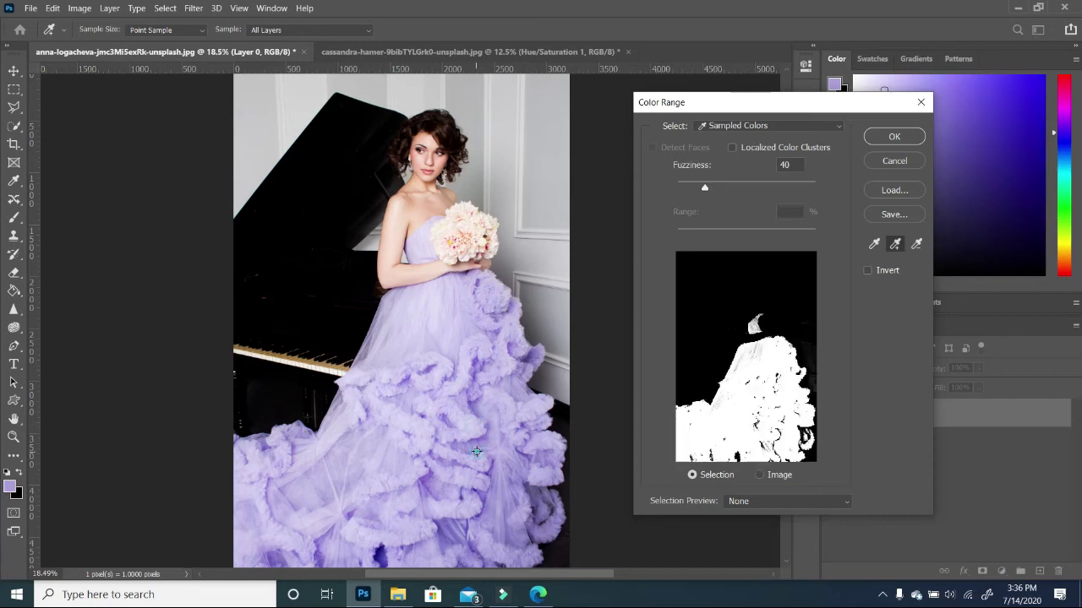
pyautogui.click(498, 365)
pyautogui.click(497, 313)
pyautogui.click(474, 311)
pyautogui.click(434, 353)
pyautogui.click(372, 370)
pyautogui.click(379, 425)
pyautogui.click(364, 464)
pyautogui.click(390, 550)
pyautogui.click(427, 254)
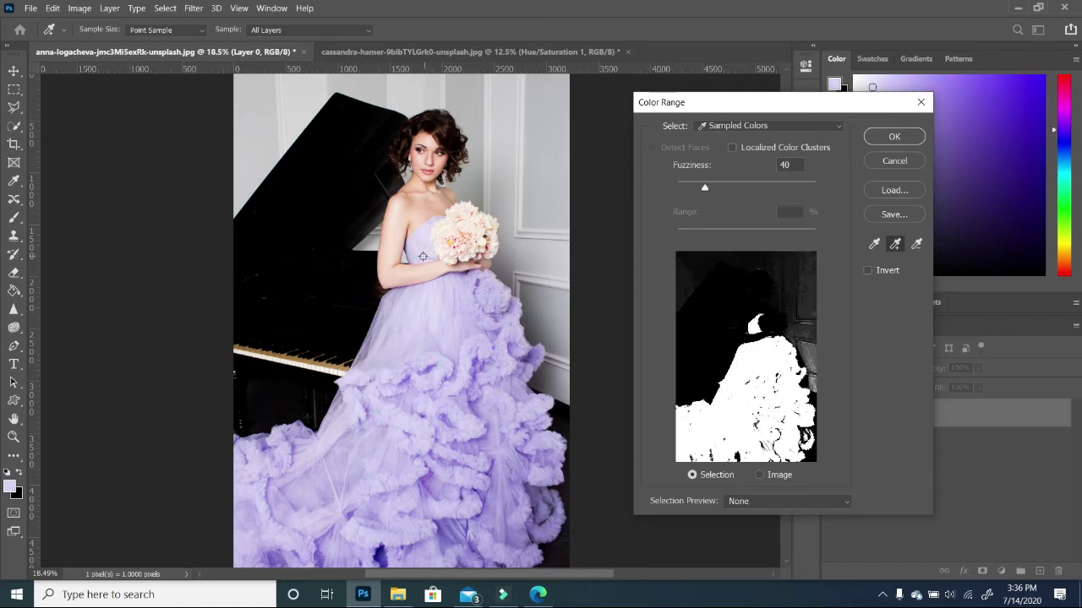
pyautogui.click(423, 256)
pyautogui.click(879, 140)
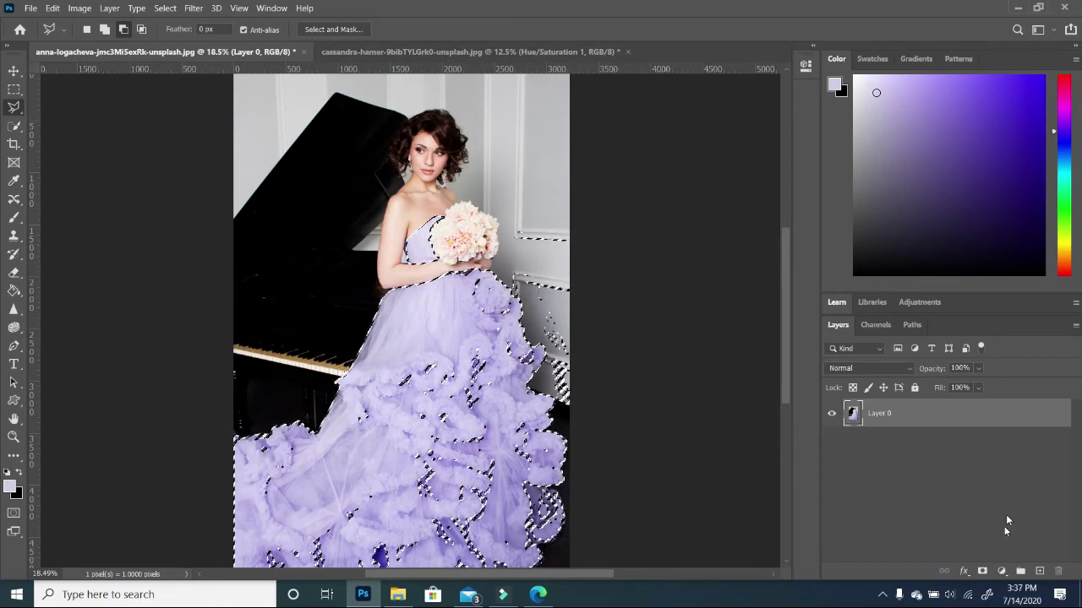
# Add a trial Hue/Saturation layer set to Hue +34 and Saturation +100.
pyautogui.click(1001, 571)
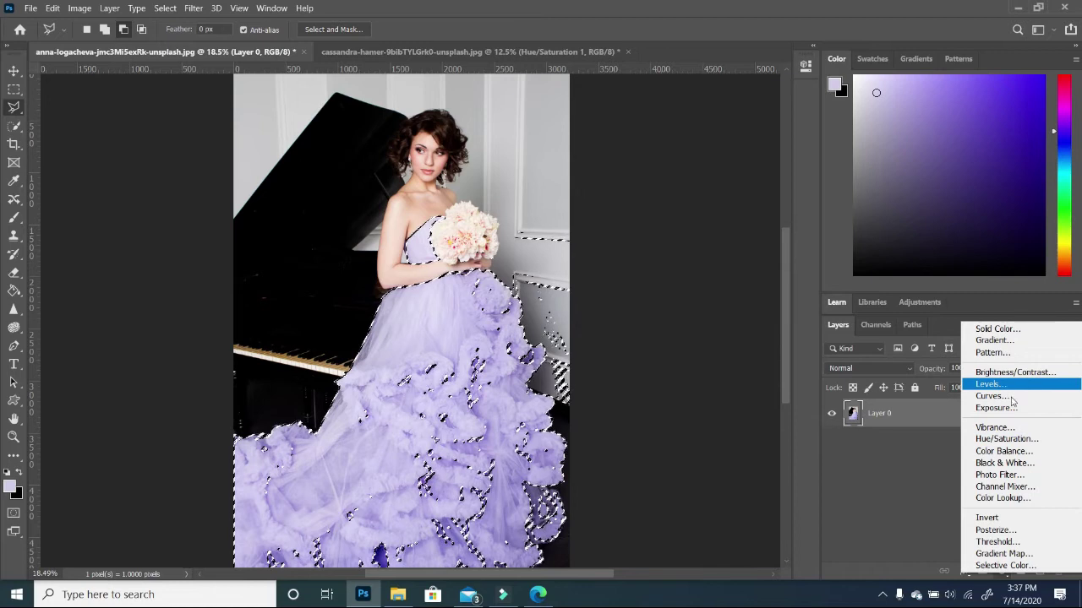
pyautogui.click(1005, 439)
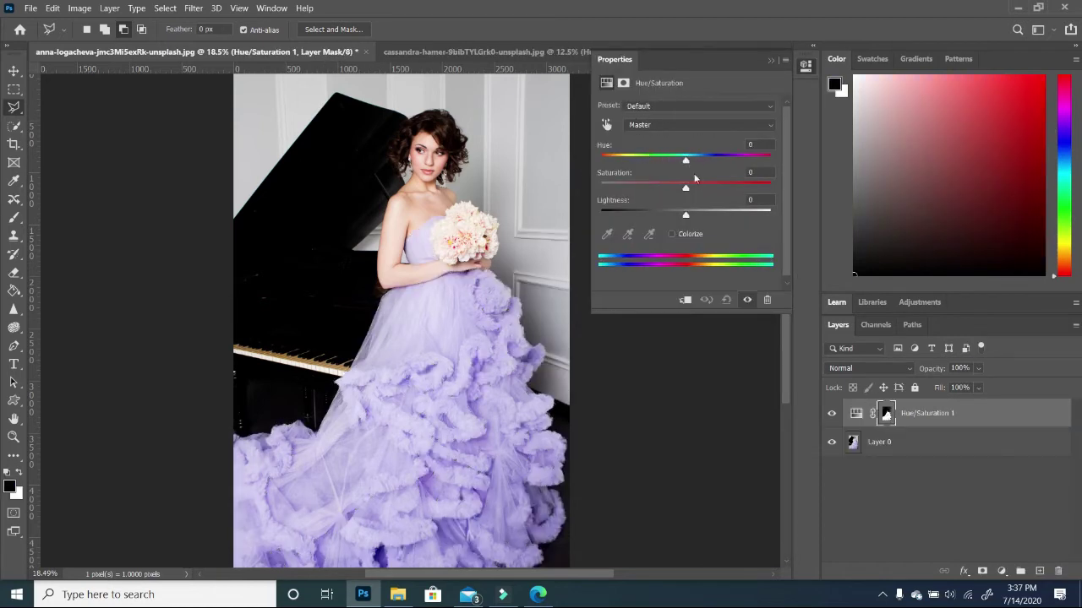
pyautogui.moveTo(686, 162); pyautogui.dragTo(769, 160)
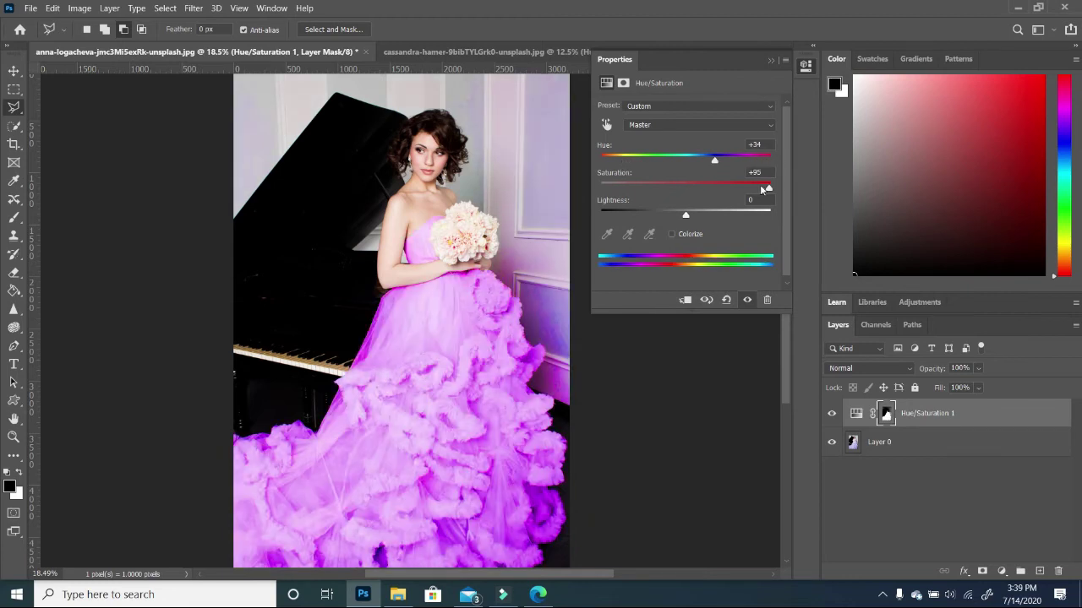
pyautogui.moveTo(769, 187)
pyautogui.mouseDown()
pyautogui.moveTo(759, 187)
pyautogui.moveTo(780, 185)
pyautogui.mouseUp()
# Close Properties and delete the trial Hue/Saturation 1 layer.
pyautogui.click(771, 62)
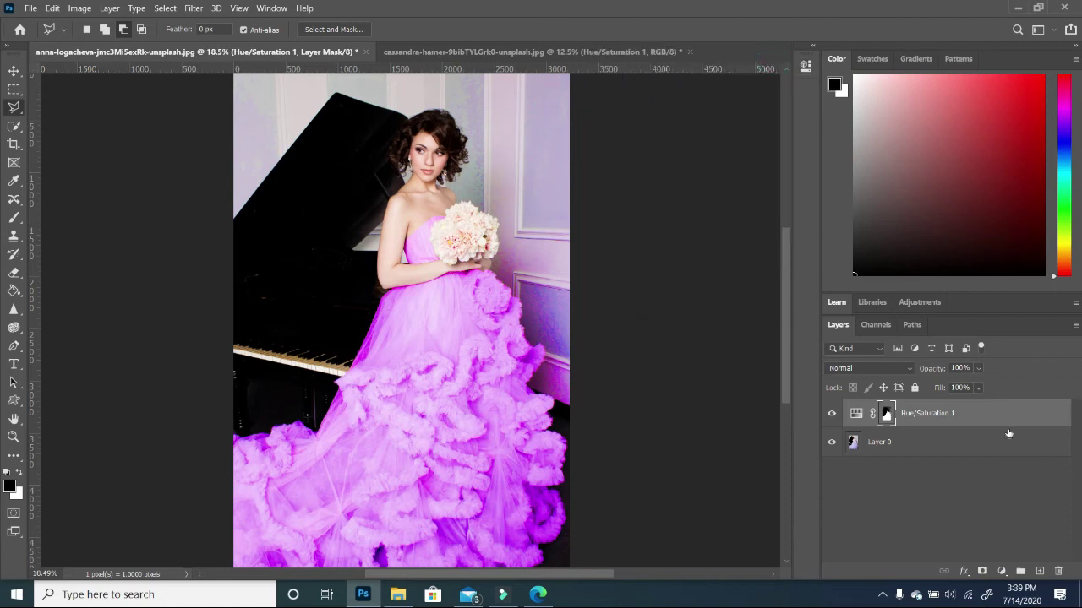
pyautogui.moveTo(1014, 414); pyautogui.dragTo(1060, 577)
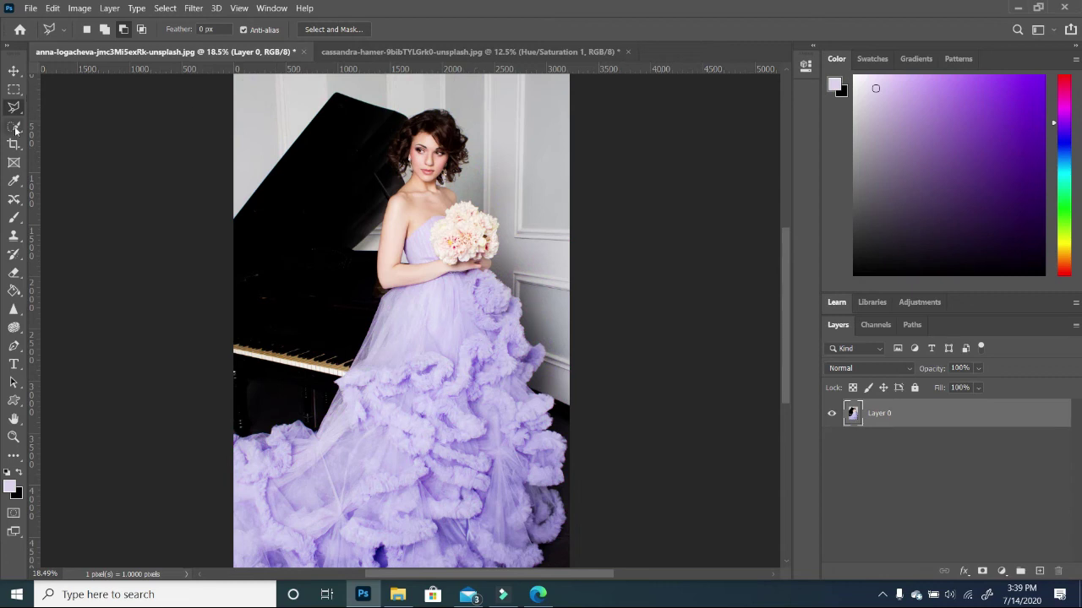
pyautogui.moveTo(15, 129); pyautogui.dragTo(17, 127)
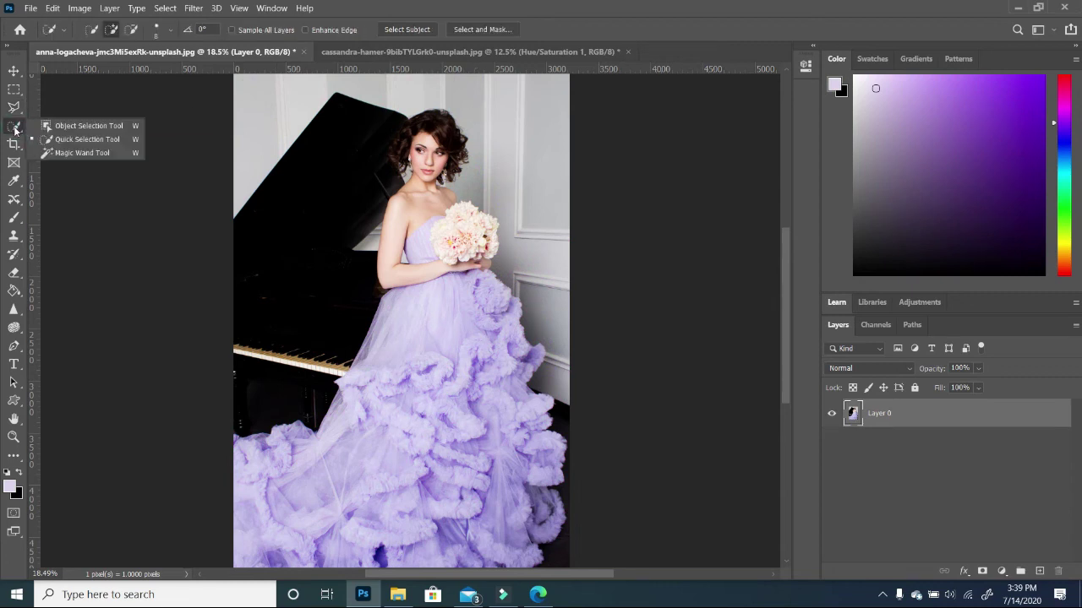
# Select the woman with the Quick Selection Tool's Select Subject.
pyautogui.click(86, 141)
pyautogui.click(403, 32)
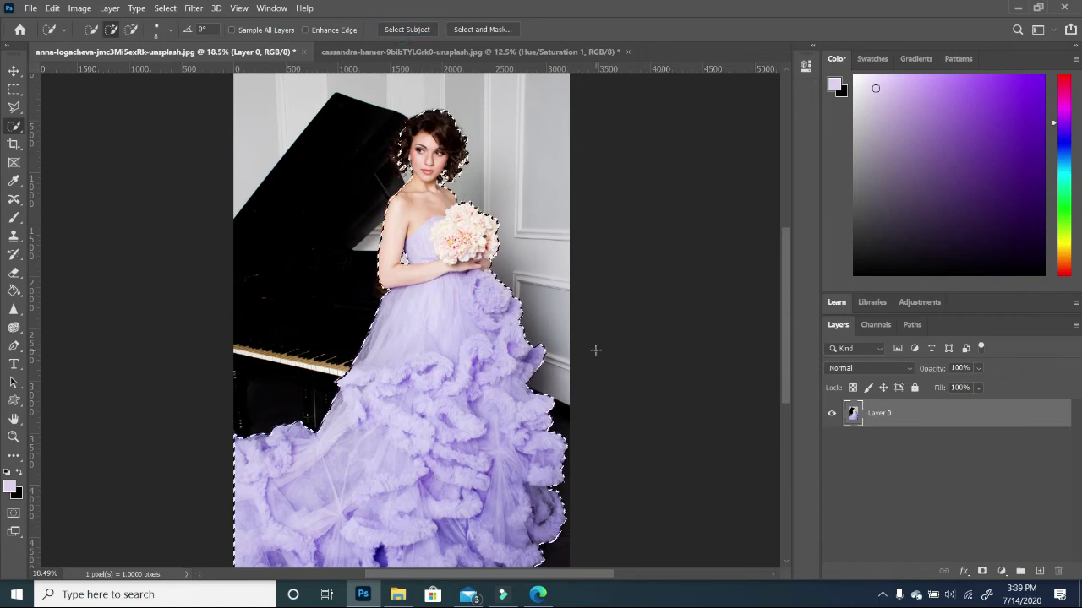
pyautogui.scroll(3, 451, 283)
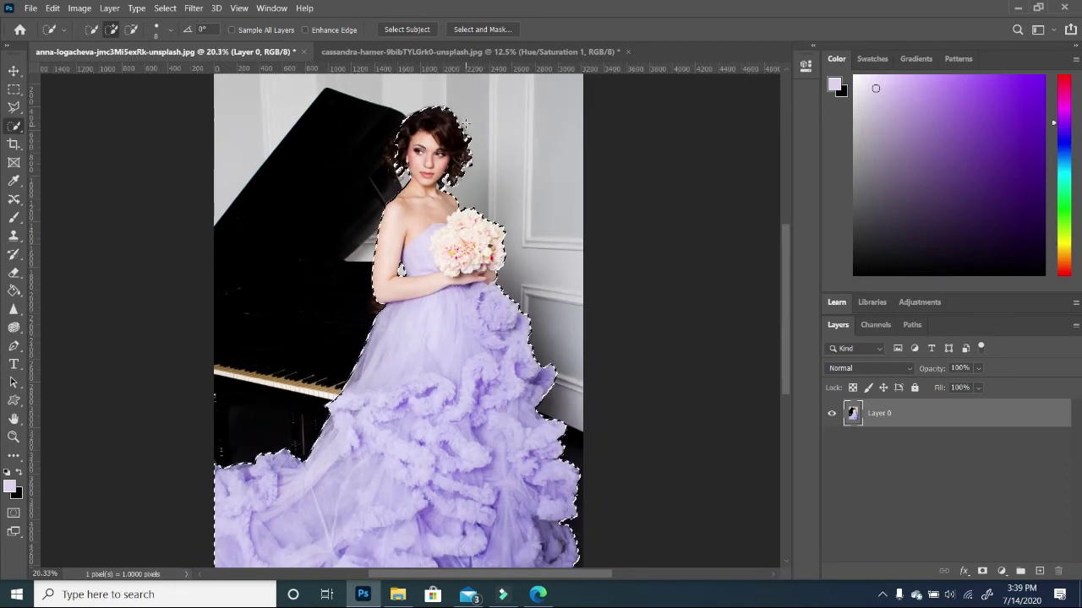
# Subtract hair, face, arms and bouquet from the selection, then add the bodice neckline back.
pyautogui.click(132, 30)
pyautogui.moveTo(428, 135)
pyautogui.mouseDown()
pyautogui.moveTo(447, 126)
pyautogui.moveTo(401, 147)
pyautogui.moveTo(406, 169)
pyautogui.moveTo(447, 127)
pyautogui.moveTo(405, 181)
pyautogui.mouseUp()
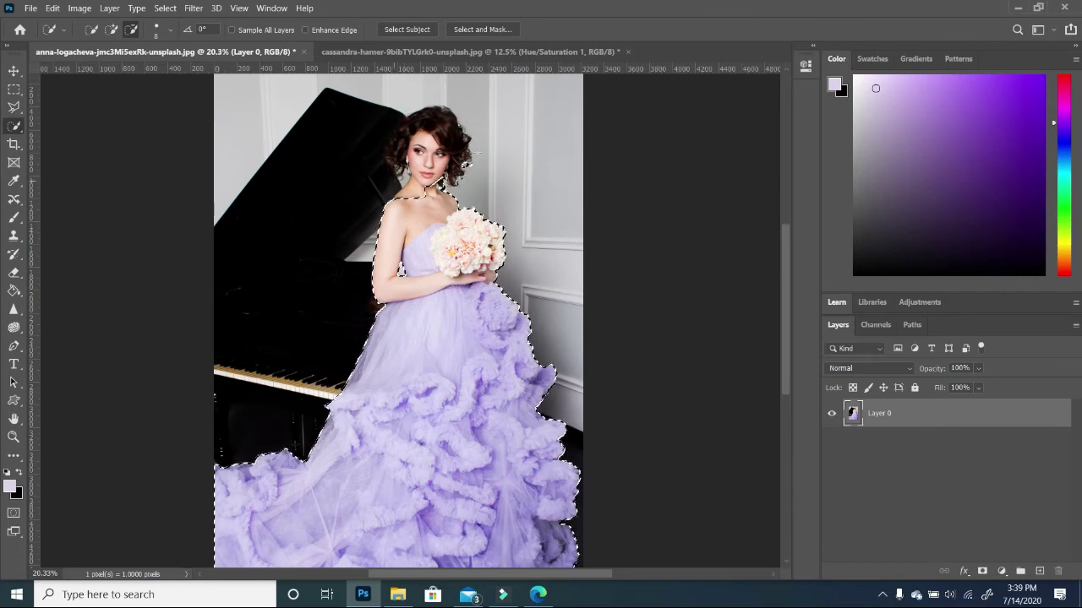
pyautogui.moveTo(414, 199)
pyautogui.mouseDown()
pyautogui.moveTo(397, 245)
pyautogui.moveTo(426, 253)
pyautogui.mouseUp()
pyautogui.scroll(2, 460, 307)
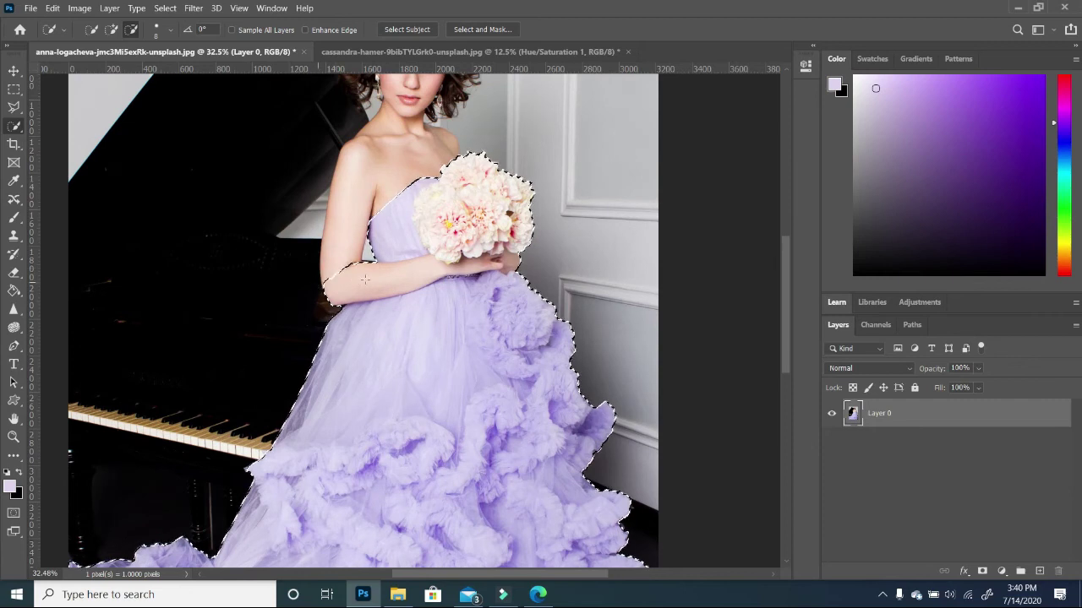
pyautogui.moveTo(321, 282)
pyautogui.mouseDown()
pyautogui.moveTo(448, 271)
pyautogui.moveTo(519, 203)
pyautogui.mouseUp()
pyautogui.click(160, 29)
pyautogui.click(530, 243)
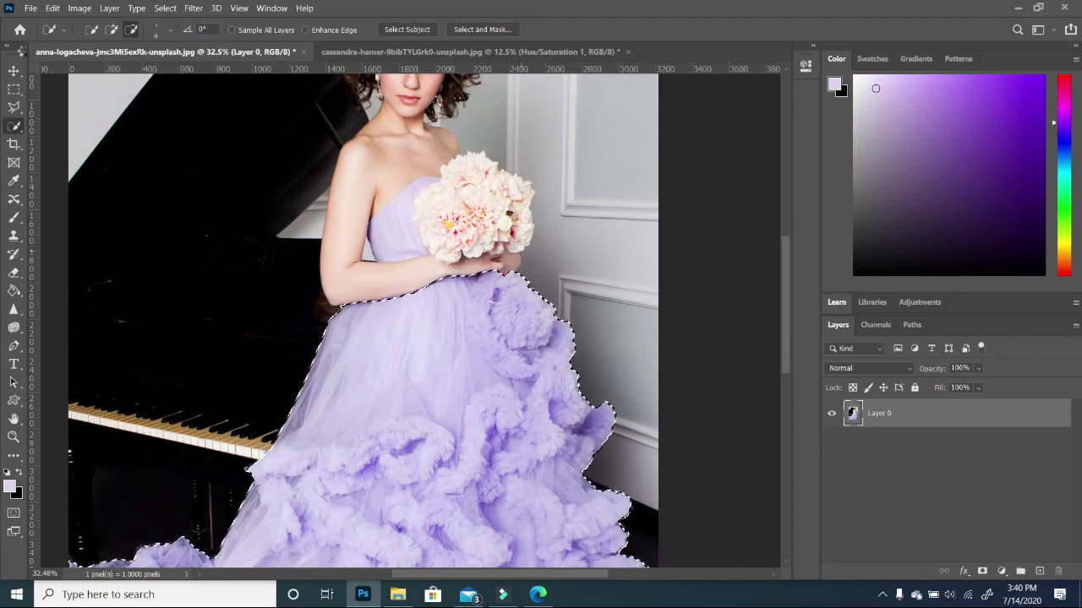
pyautogui.scroll(2, 415, 212)
pyautogui.moveTo(415, 212)
pyautogui.mouseDown()
pyautogui.moveTo(469, 158)
pyautogui.moveTo(520, 169)
pyautogui.moveTo(539, 143)
pyautogui.mouseUp()
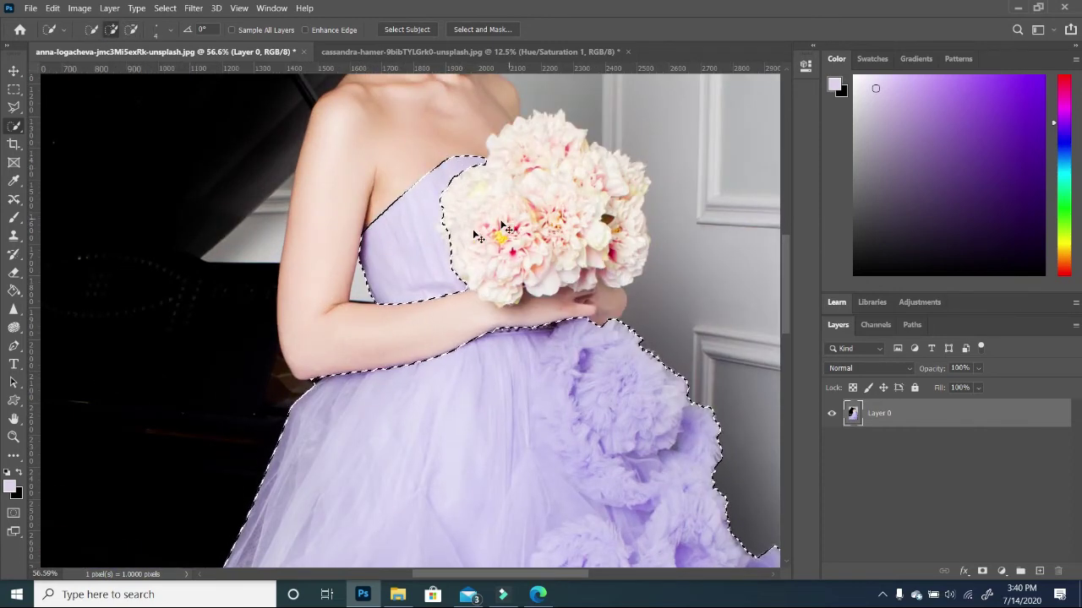
pyautogui.scroll(-5, 539, 144)
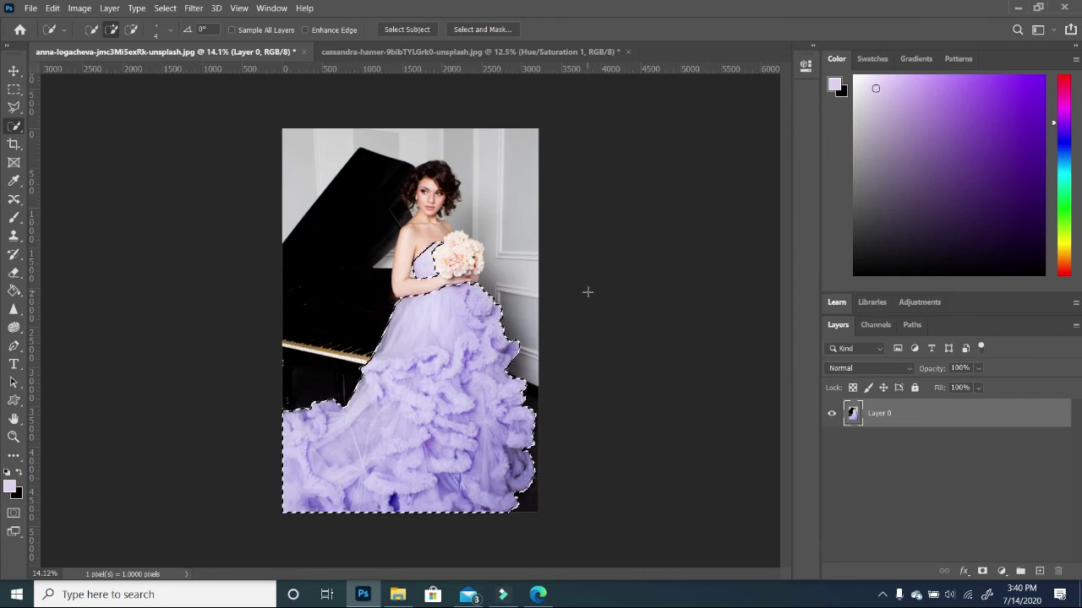
# Open Color Range and sample the lavender colour of the dress.
pyautogui.click(166, 8)
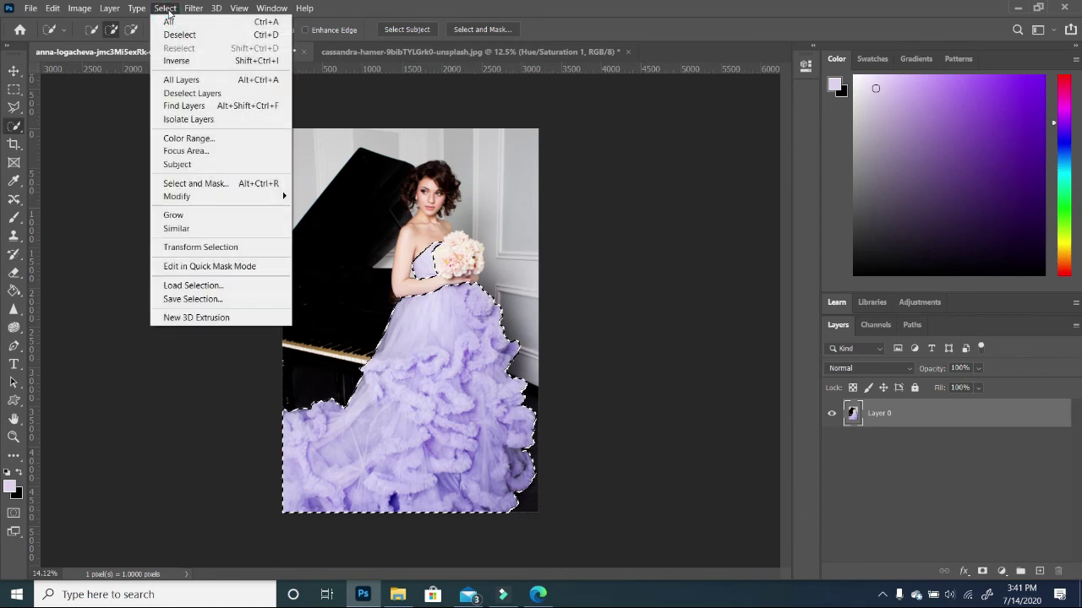
pyautogui.click(203, 140)
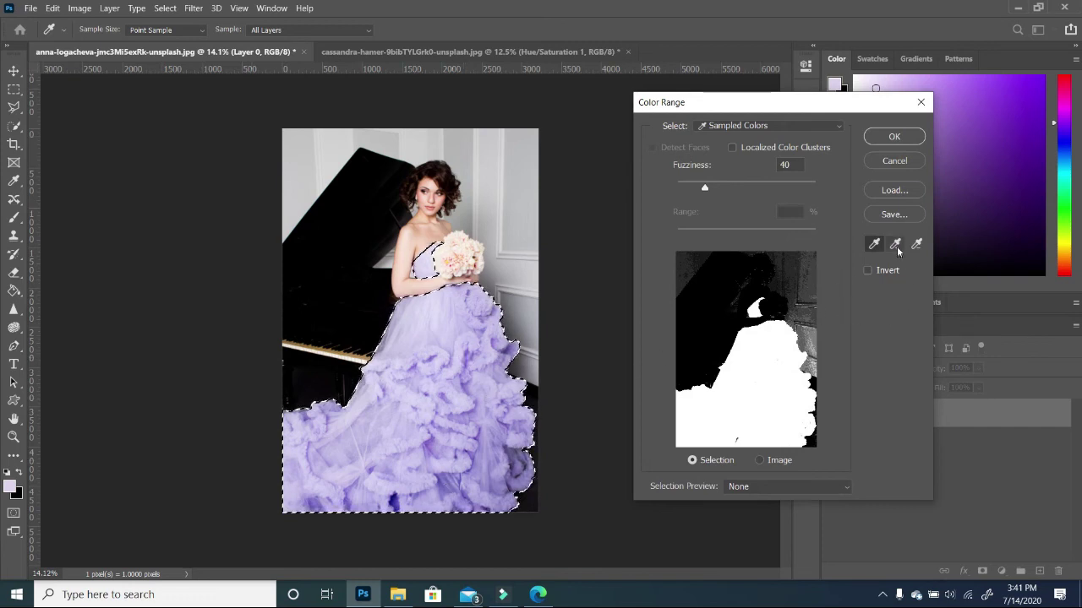
pyautogui.click(436, 377)
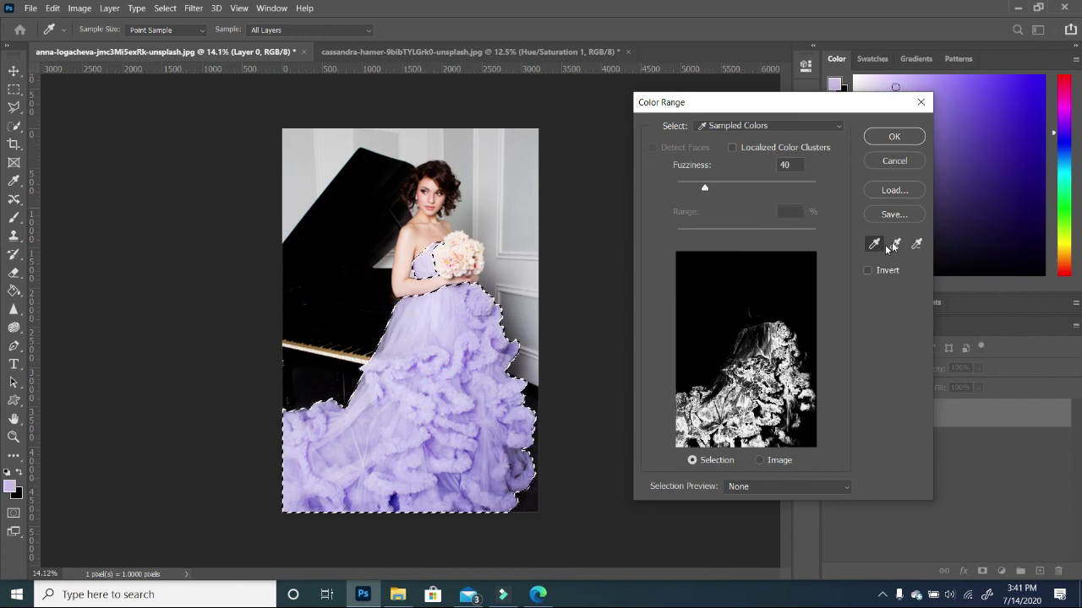
# Add more skirt and bodice shades to the sample and confirm at Fuzziness 40.
pyautogui.press('shift')
pyautogui.click(499, 417)
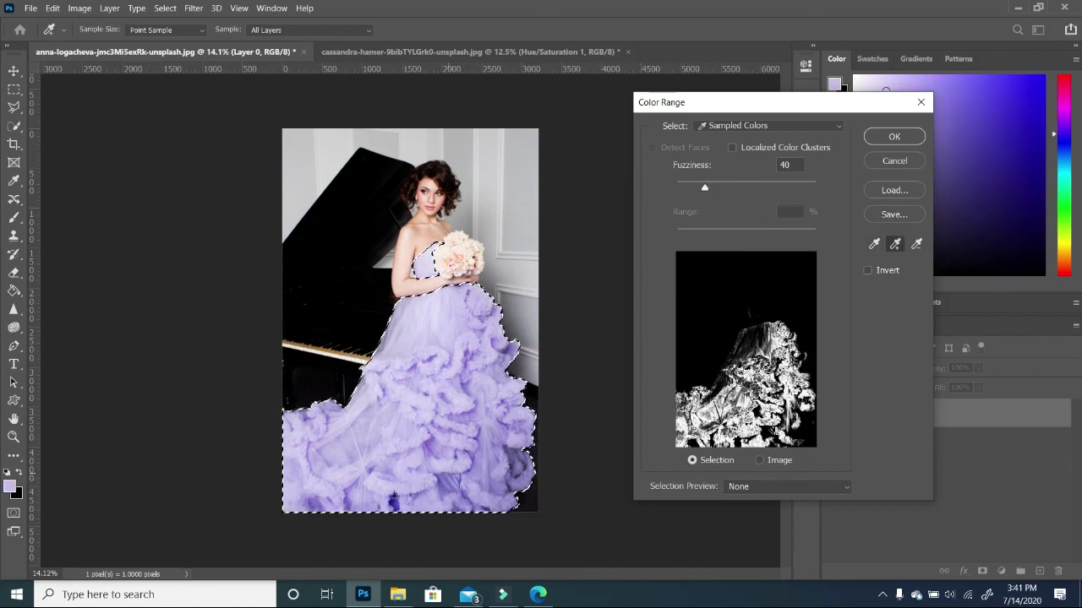
pyautogui.click(327, 499)
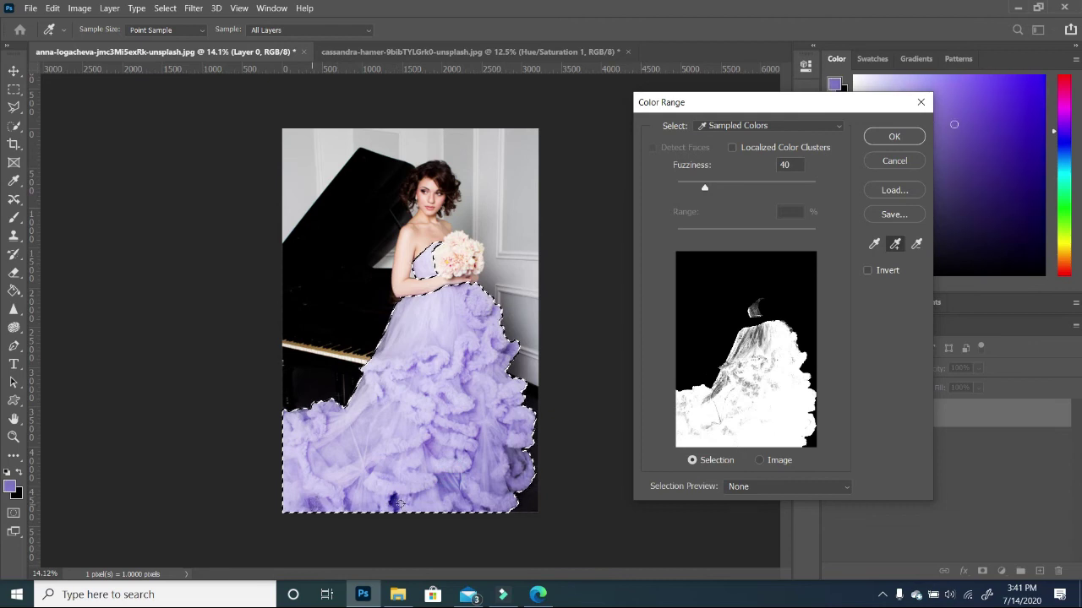
pyautogui.click(457, 468)
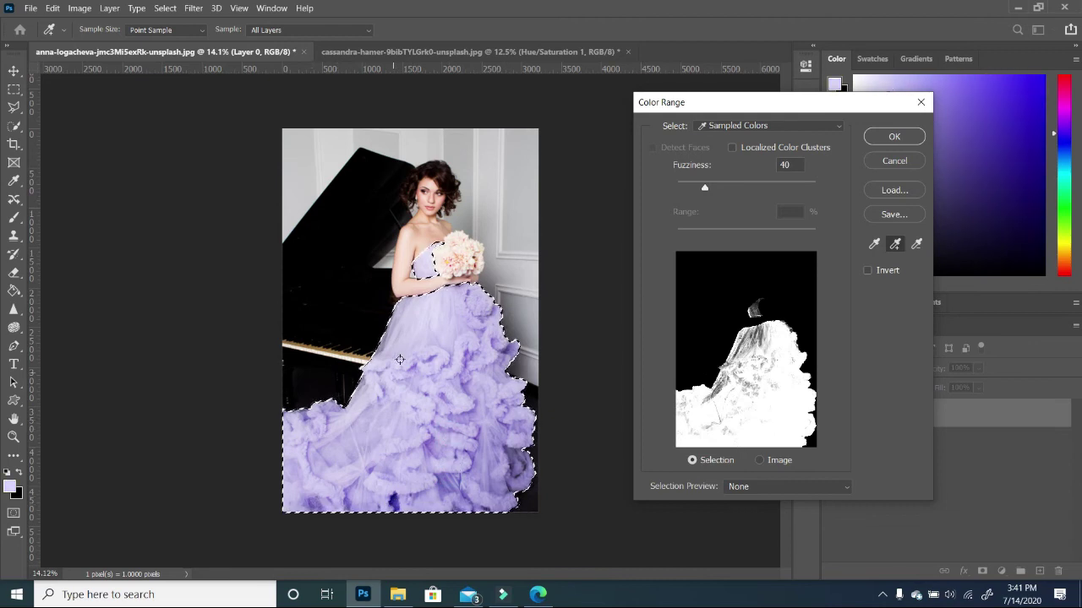
pyautogui.click(382, 395)
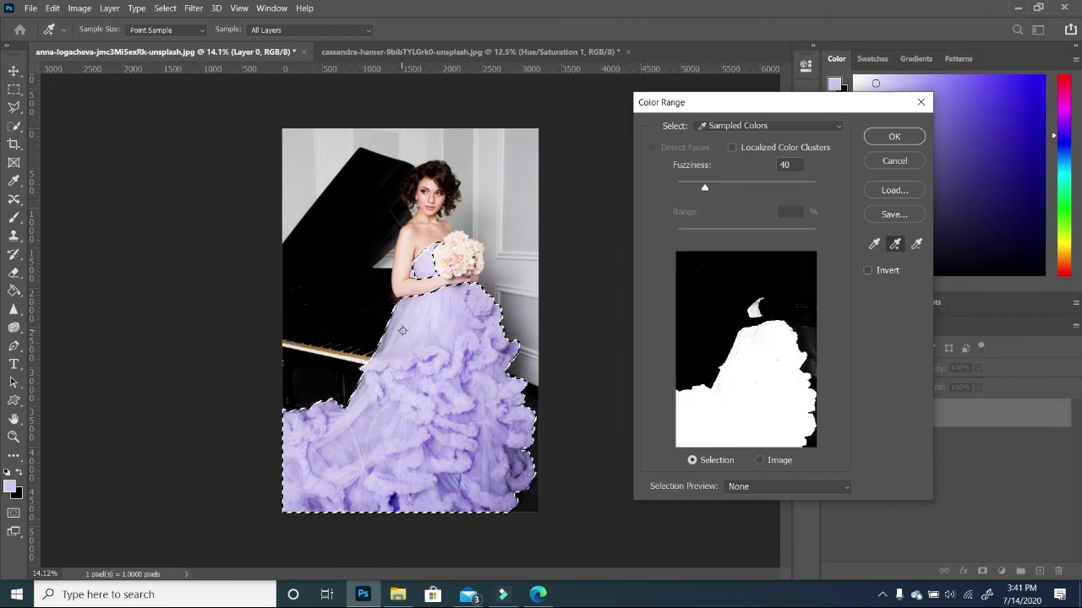
pyautogui.click(474, 307)
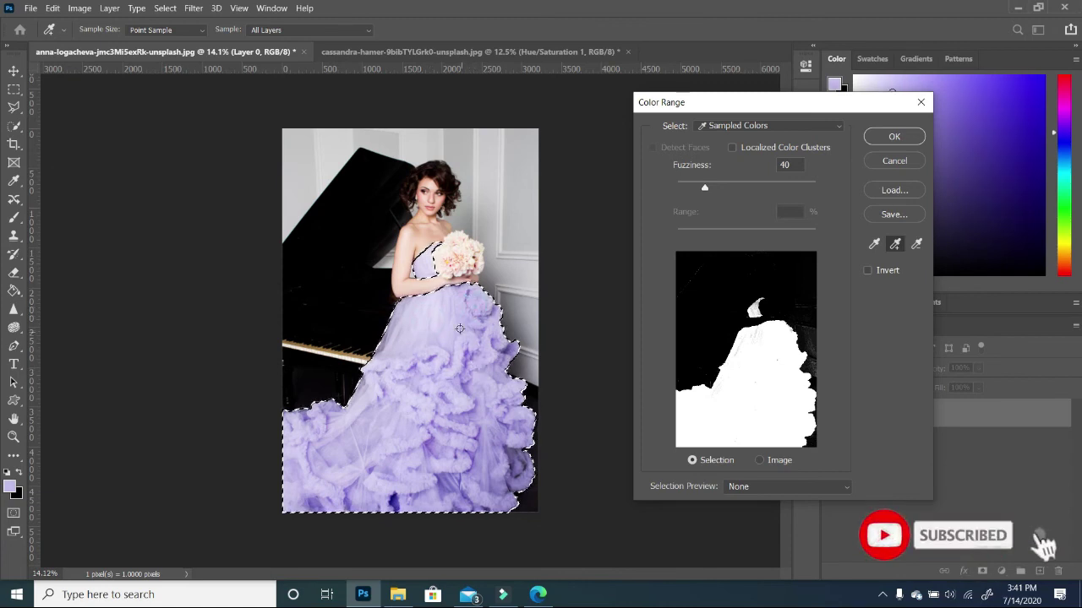
pyautogui.click(468, 294)
pyautogui.click(483, 362)
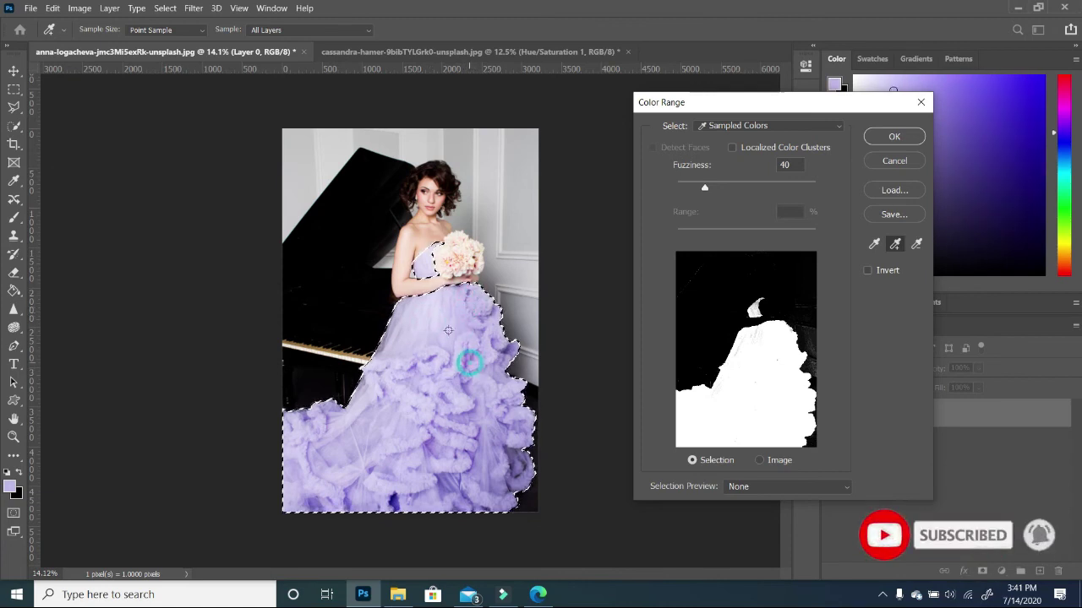
pyautogui.click(422, 267)
pyautogui.click(429, 251)
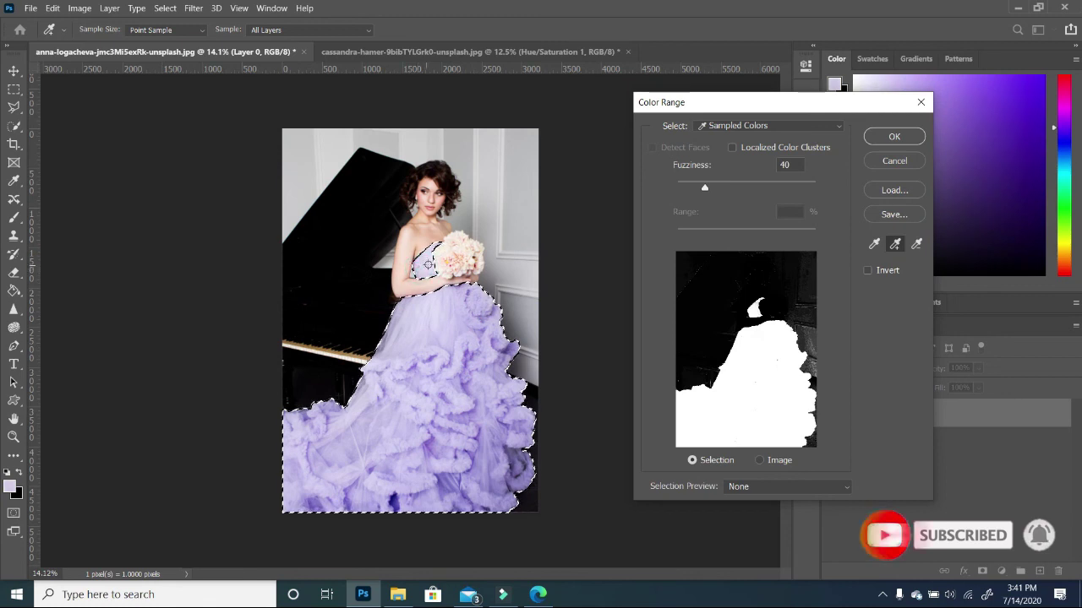
pyautogui.click(430, 254)
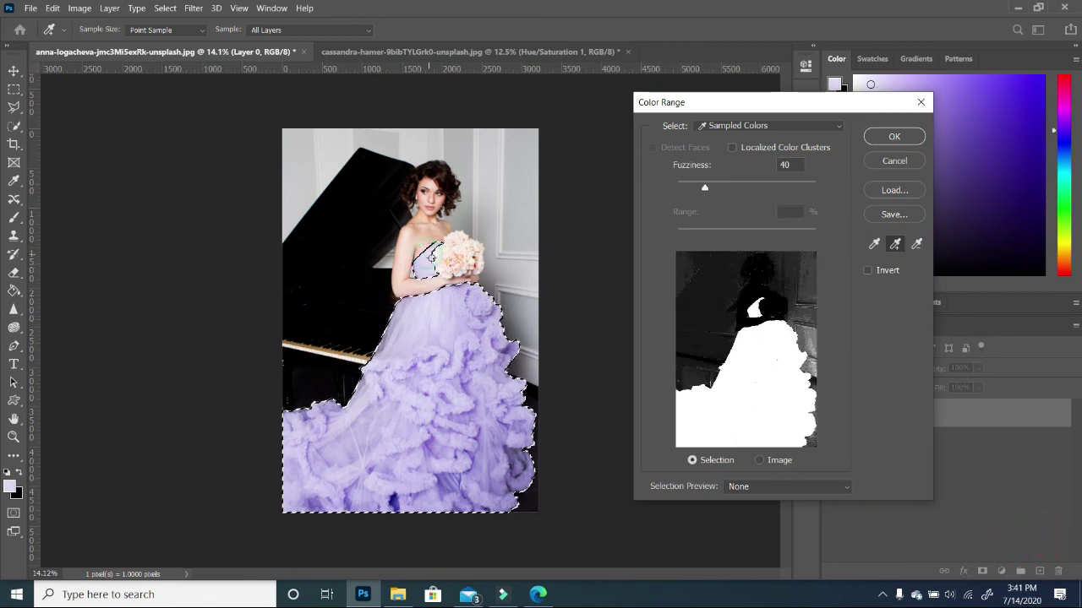
pyautogui.click(896, 138)
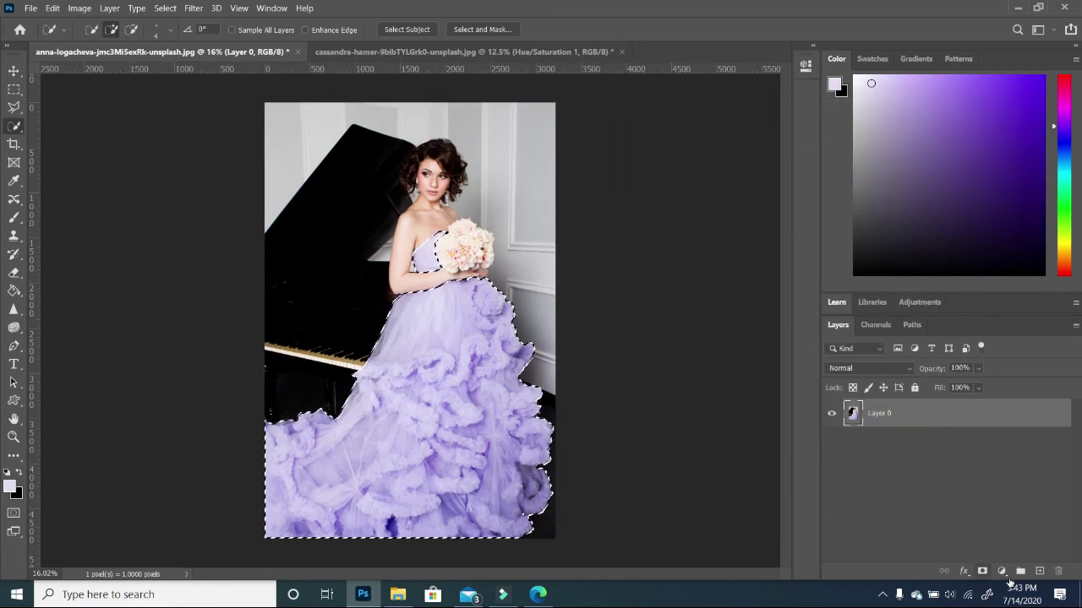
# Add a dress-masked Hue/Saturation layer at Hue +131, Saturation +2, turning the dress peach.
pyautogui.click(1001, 571)
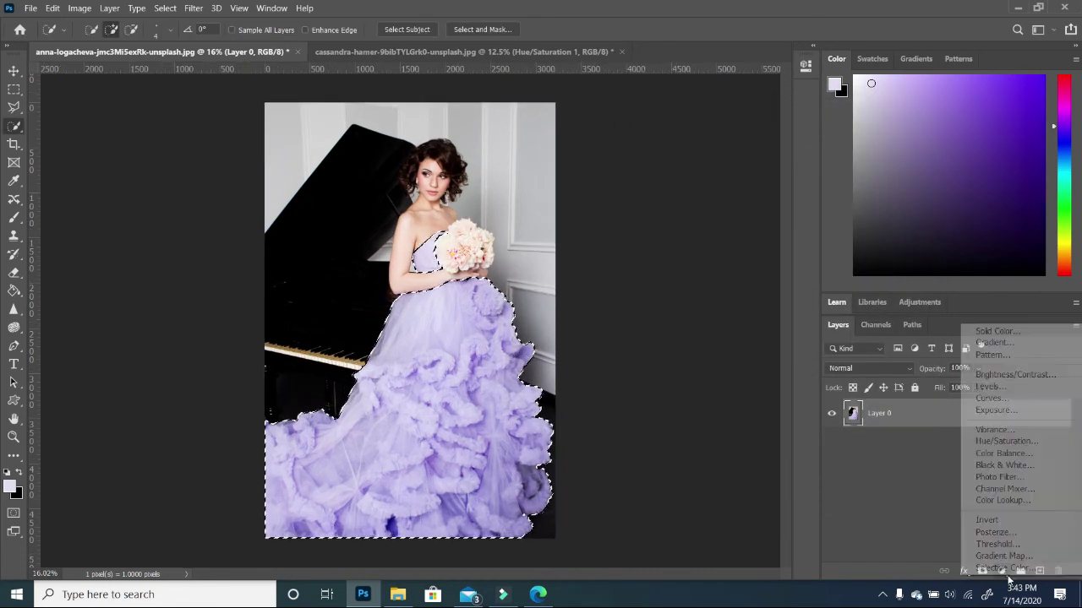
pyautogui.click(1019, 441)
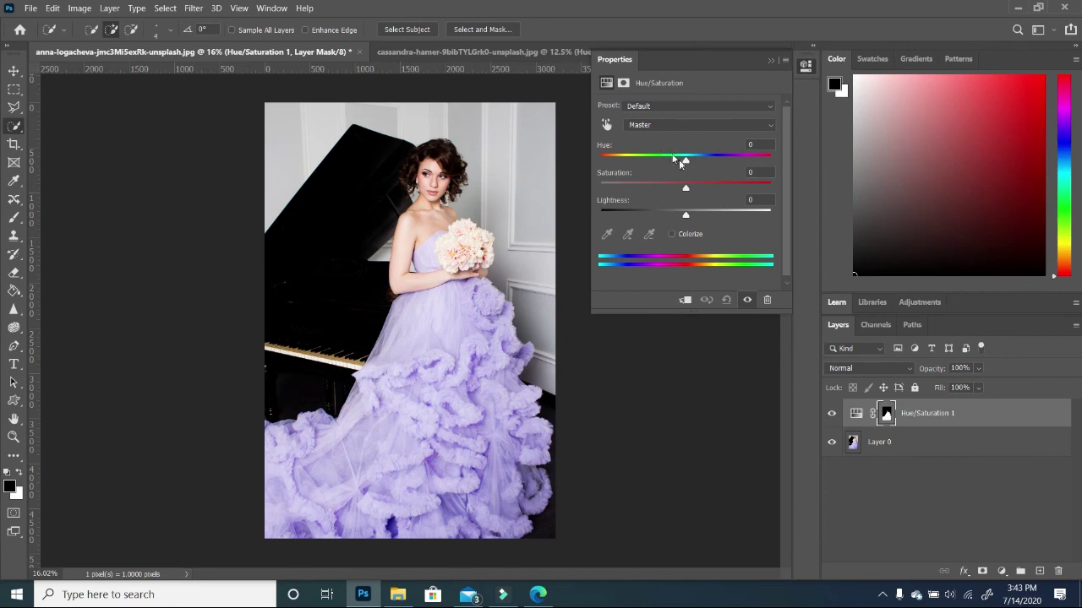
pyautogui.moveTo(685, 162); pyautogui.dragTo(686, 206)
pyautogui.moveTo(625, 159); pyautogui.dragTo(752, 169)
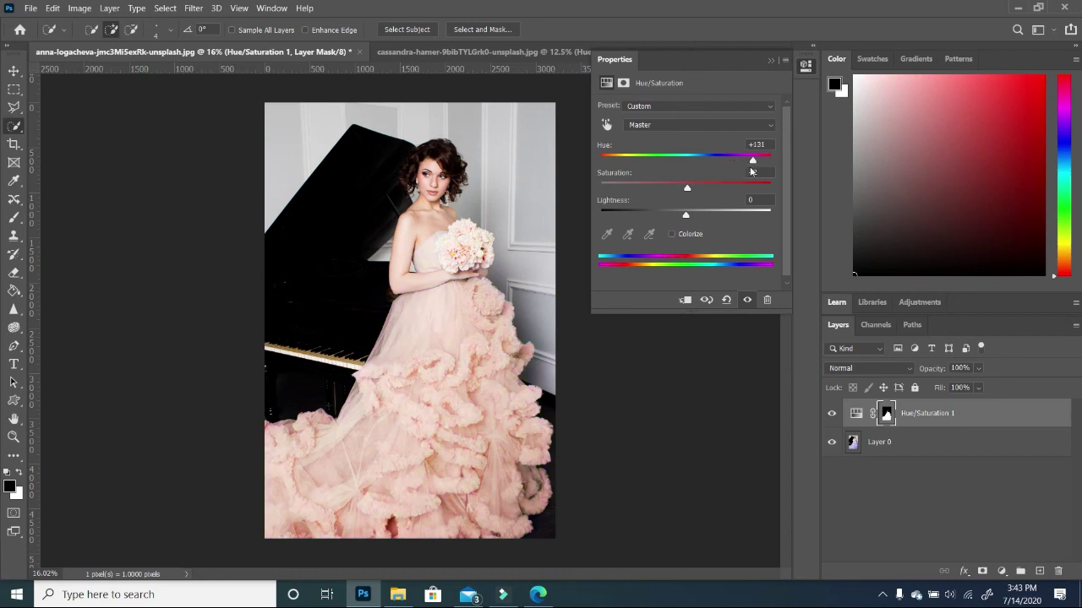